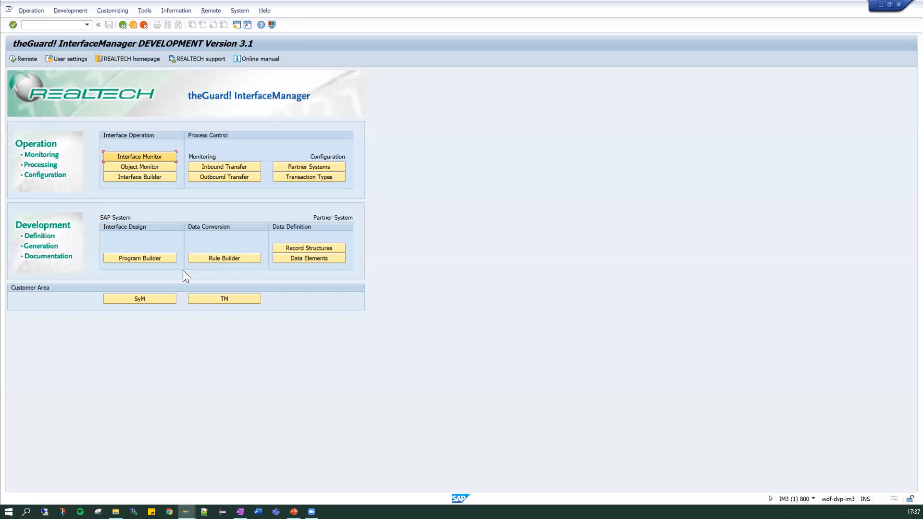
# Step: Examine the fields of record structure YDFI01AS in the Record Structures maintenance and return to the start page
pyautogui.click(291, 247)
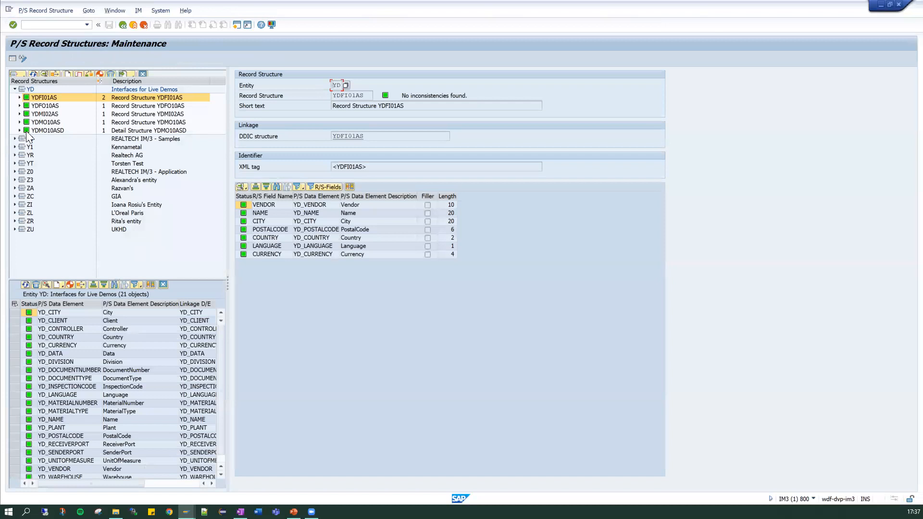
pyautogui.click(19, 97)
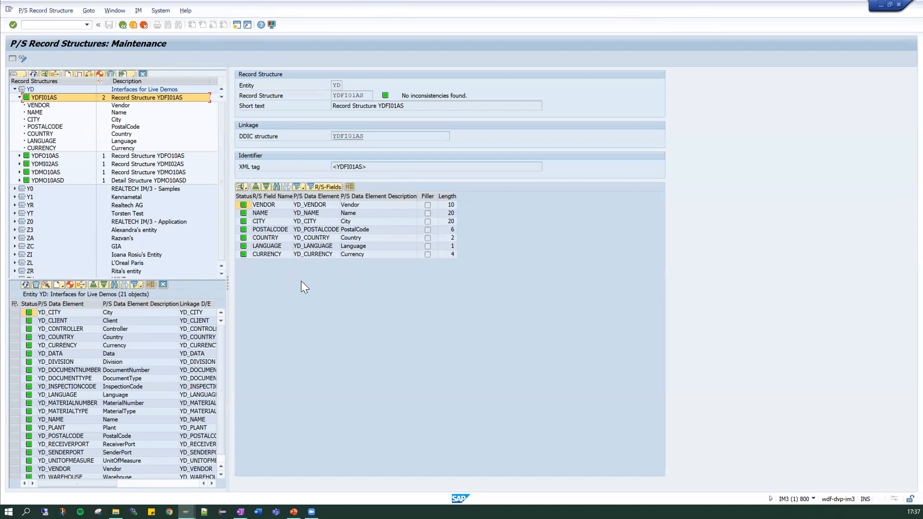
pyautogui.click(122, 25)
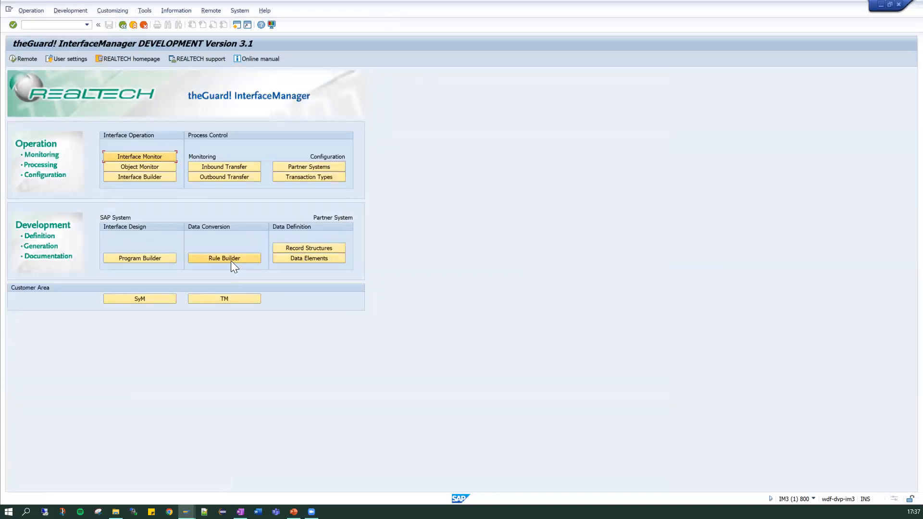
# Step: Search the Program Builder's repository information for interface programs of entity YD
pyautogui.click(136, 259)
pyautogui.click(111, 60)
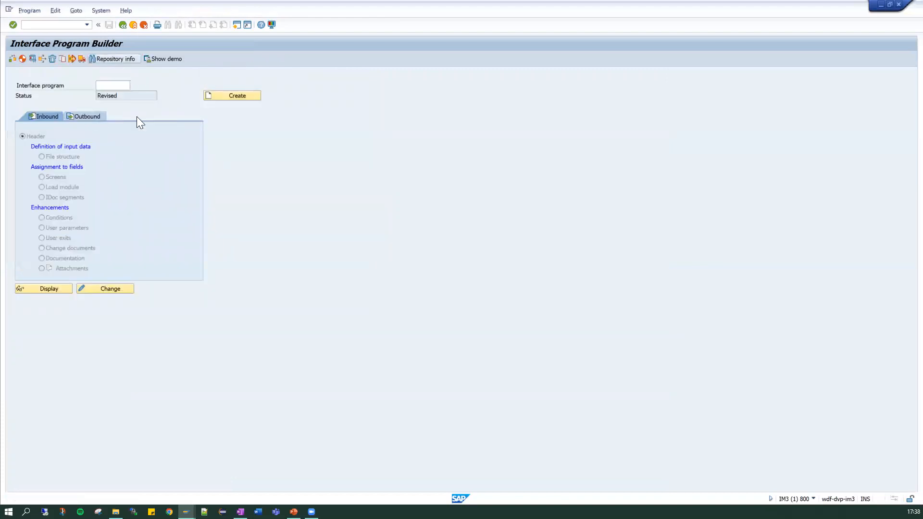
pyautogui.click(142, 117)
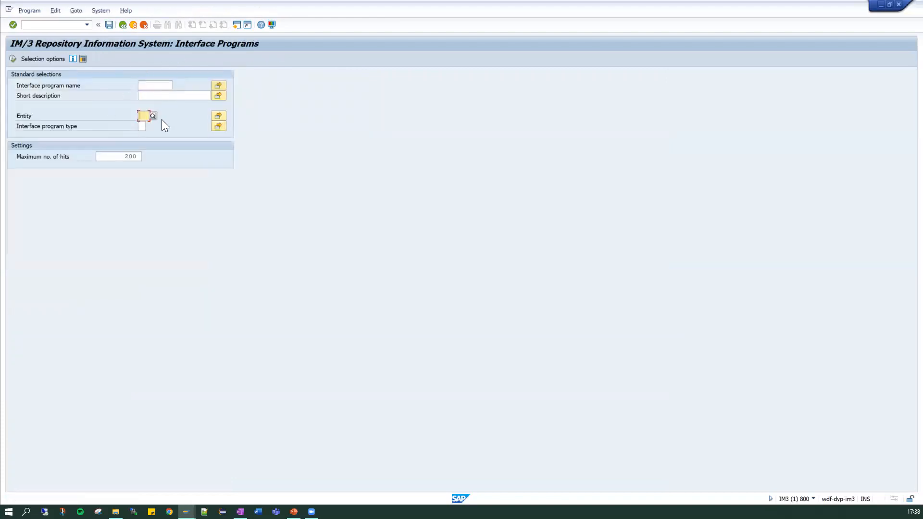
pyautogui.write('yd')
pyautogui.click(13, 57)
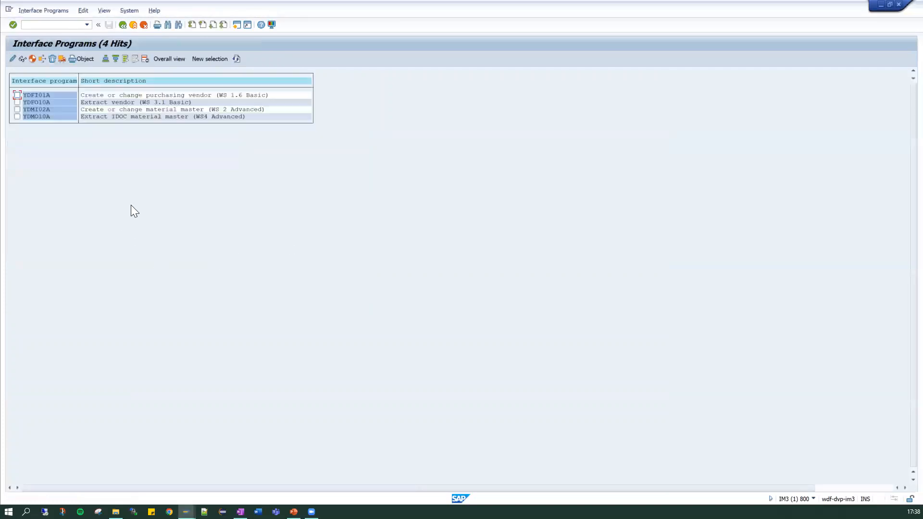
# Step: Display the header of interface program YDFI01A, copy its program name and return to the Program Builder
pyautogui.click(17, 95)
pyautogui.click(21, 59)
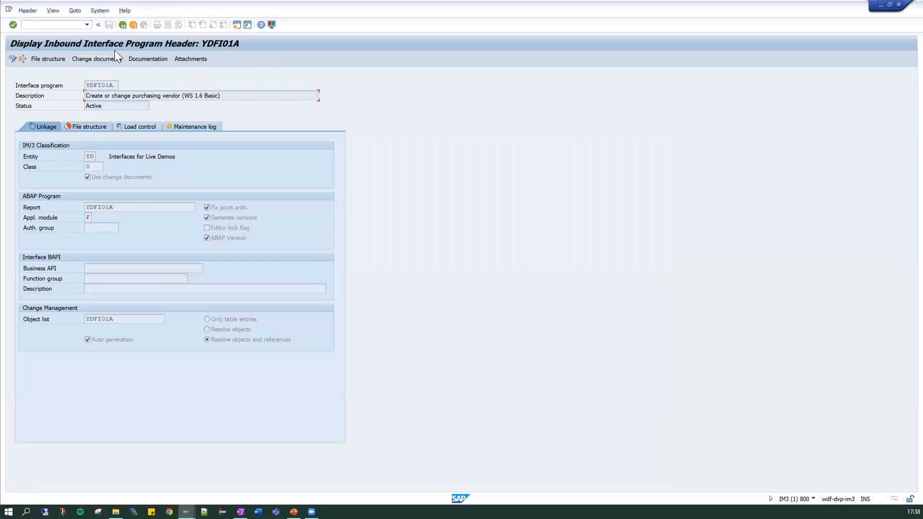
pyautogui.moveTo(114, 85); pyautogui.dragTo(20, 89)
pyautogui.hotkey('ctrl', 'c')
pyautogui.click(24, 85)
pyautogui.click(123, 25)
pyautogui.click(130, 26)
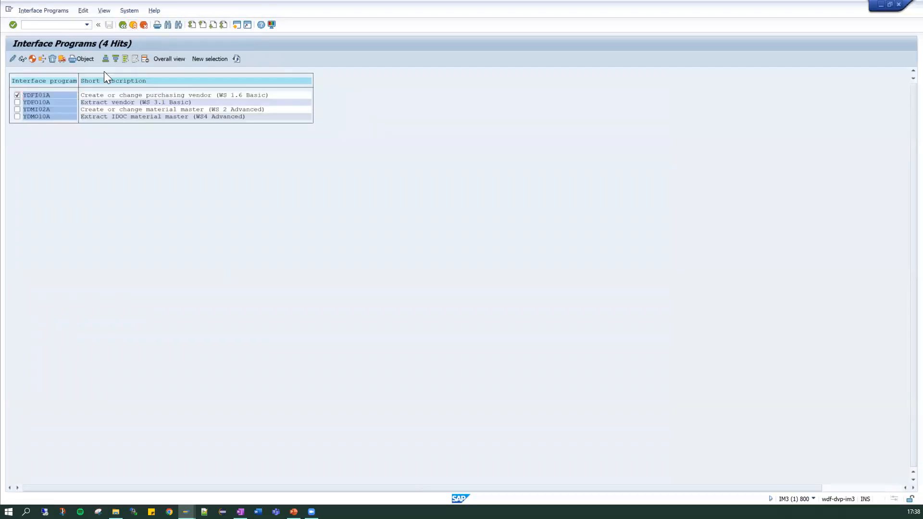
# Step: Load interface program YDFI01A in the Program Builder and display the entity linkage in its header
pyautogui.hotkey('ctrl', 'v')
pyautogui.press('Return')
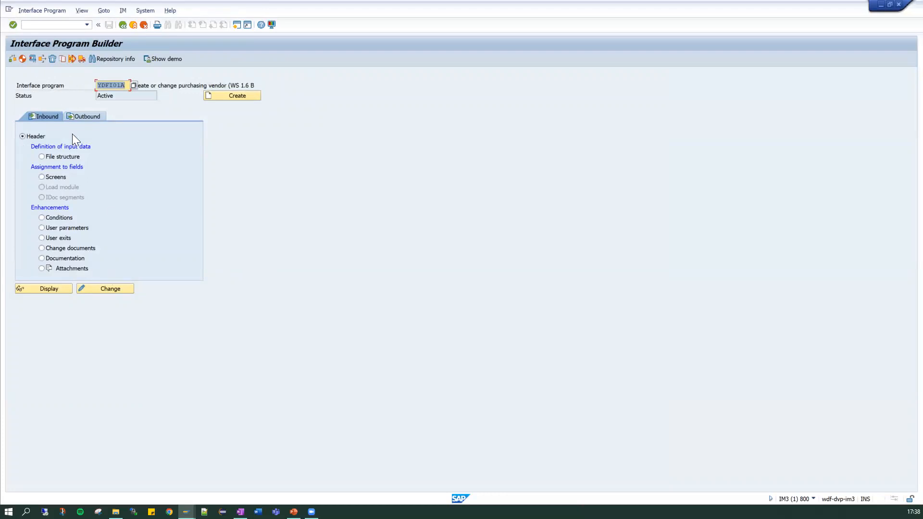
pyautogui.click(53, 289)
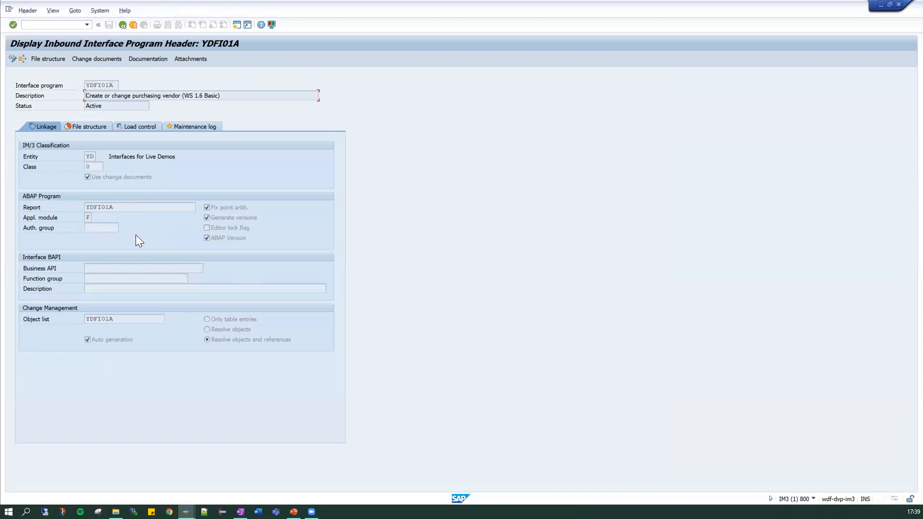
pyautogui.click(91, 156)
pyautogui.moveTo(91, 156); pyautogui.dragTo(85, 157)
# Step: Examine the file structure of YDFI01A, including its assigned record structure and object type
pyautogui.click(96, 128)
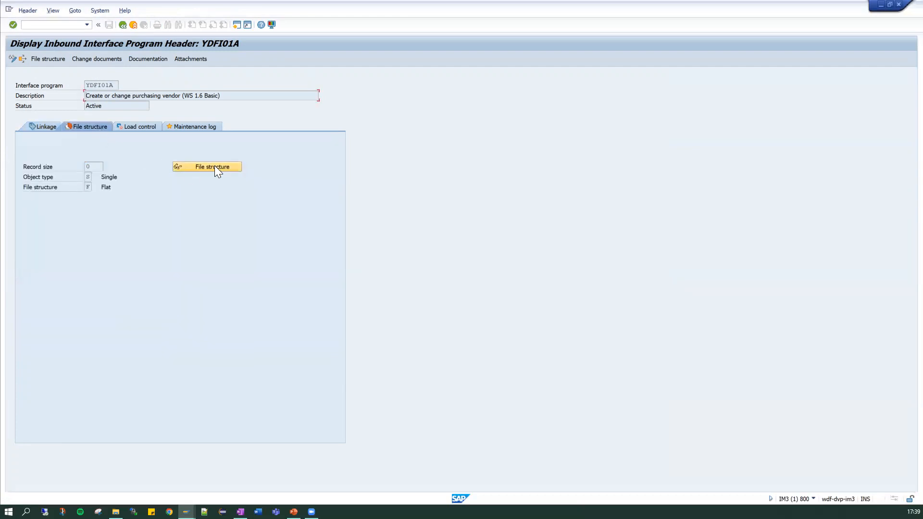
pyautogui.click(214, 166)
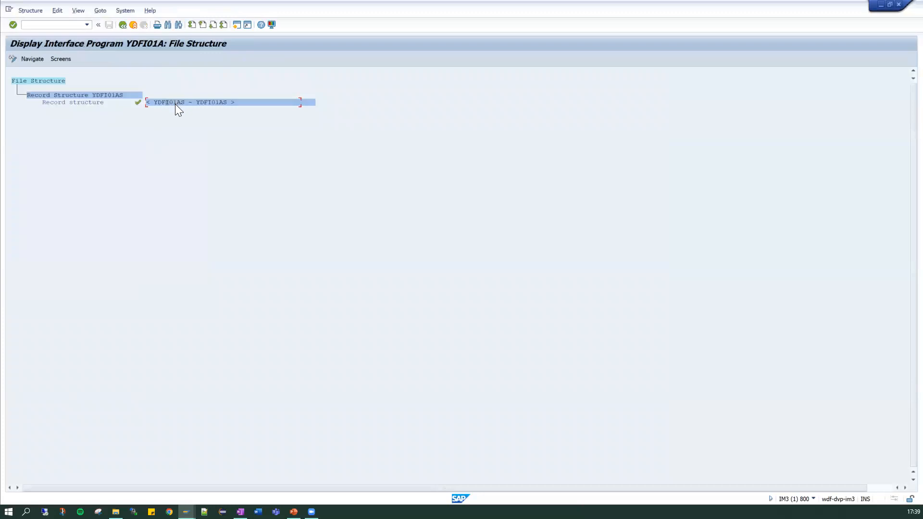
pyautogui.click(75, 96)
pyautogui.click(123, 25)
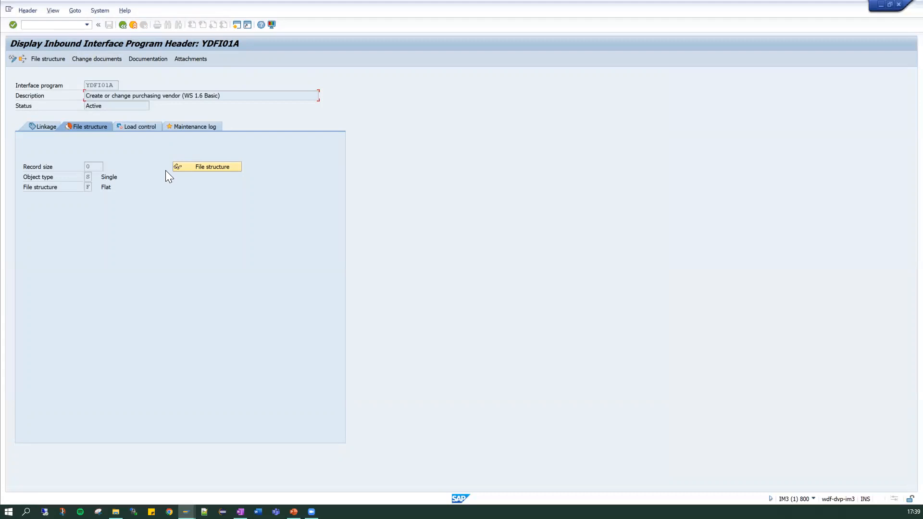
pyautogui.click(87, 178)
# Step: Examine the load control settings: the load method, primary and alternative transaction codes, message class and message number
pyautogui.click(138, 127)
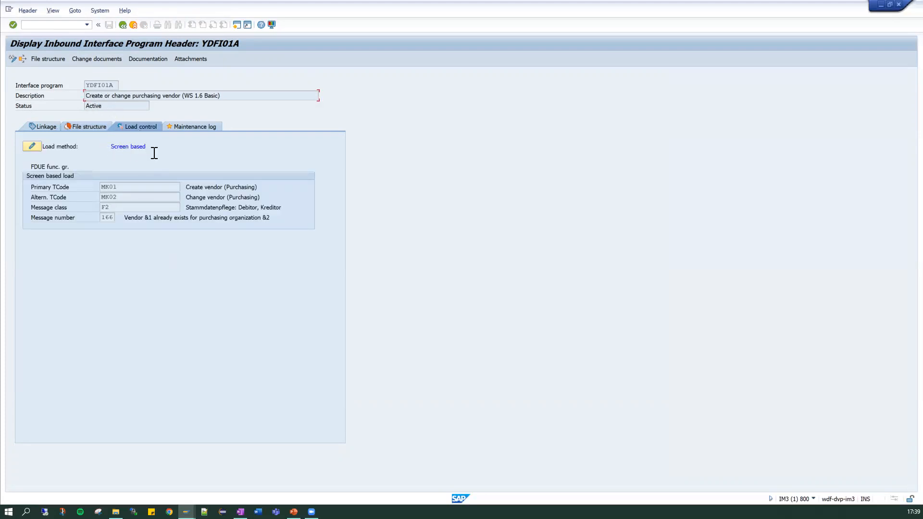
pyautogui.moveTo(149, 147); pyautogui.dragTo(94, 158)
pyautogui.click(153, 148)
pyautogui.moveTo(153, 148); pyautogui.dragTo(103, 153)
pyautogui.click(97, 146)
pyautogui.click(181, 146)
pyautogui.moveTo(120, 186); pyautogui.dragTo(103, 190)
pyautogui.click(120, 188)
pyautogui.moveTo(123, 207); pyautogui.dragTo(68, 215)
pyautogui.moveTo(129, 186); pyautogui.dragTo(89, 202)
pyautogui.click(48, 198)
pyautogui.click(215, 199)
pyautogui.moveTo(125, 198); pyautogui.dragTo(91, 194)
# Step: Show the program's screen sequence, view the fields of screen 0107 and return to the sequence
pyautogui.click(53, 58)
pyautogui.click(57, 58)
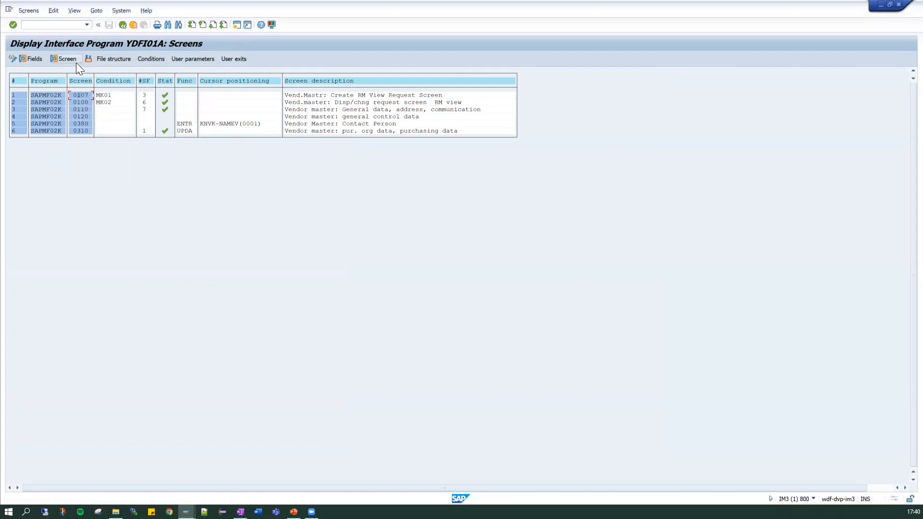
pyautogui.click(43, 58)
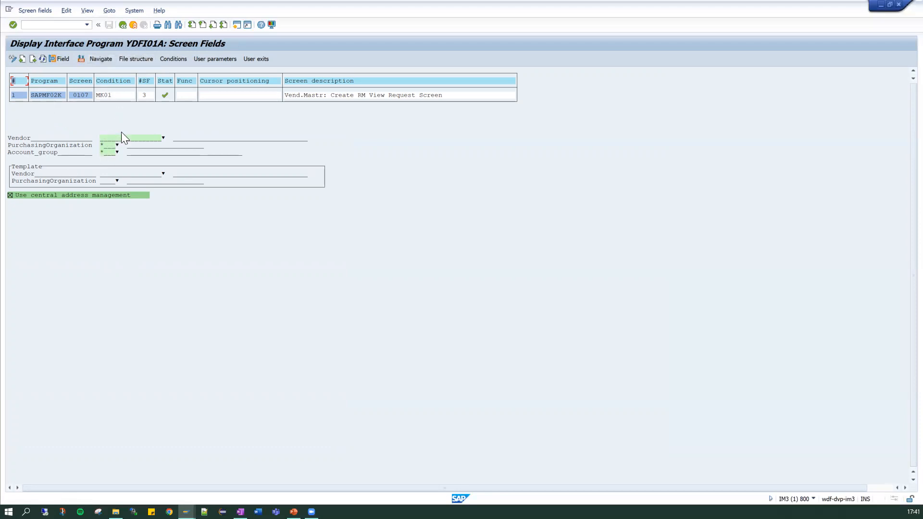
pyautogui.click(123, 24)
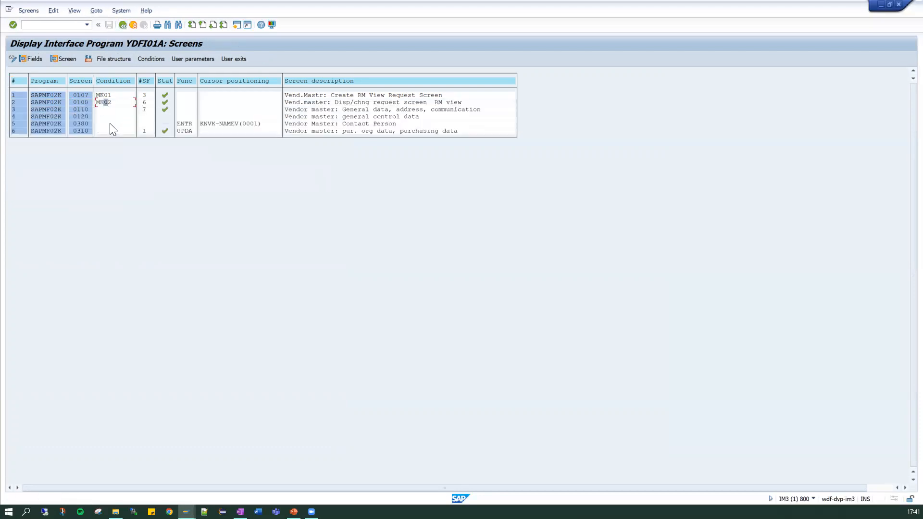
# Step: Show the layout of screen 0380 and check its contact person table for conversion rules
pyautogui.click(66, 59)
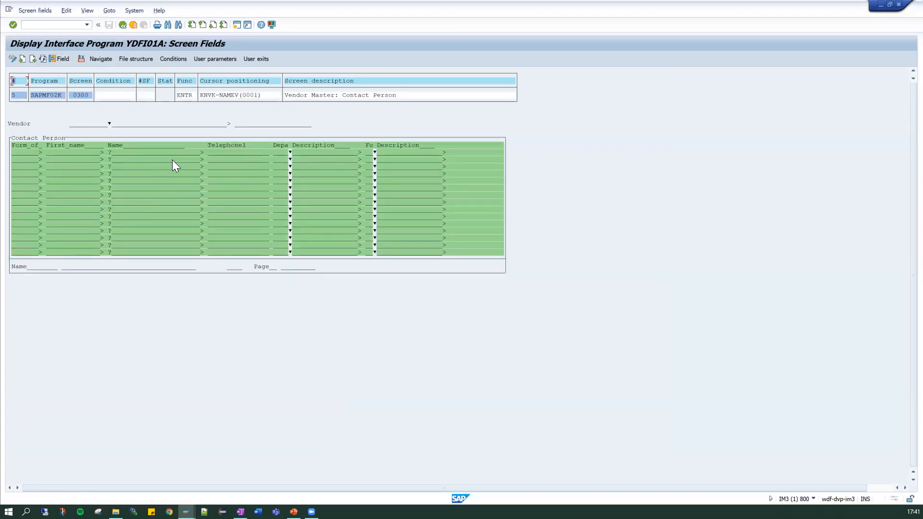
pyautogui.click(80, 151)
pyautogui.click(81, 58)
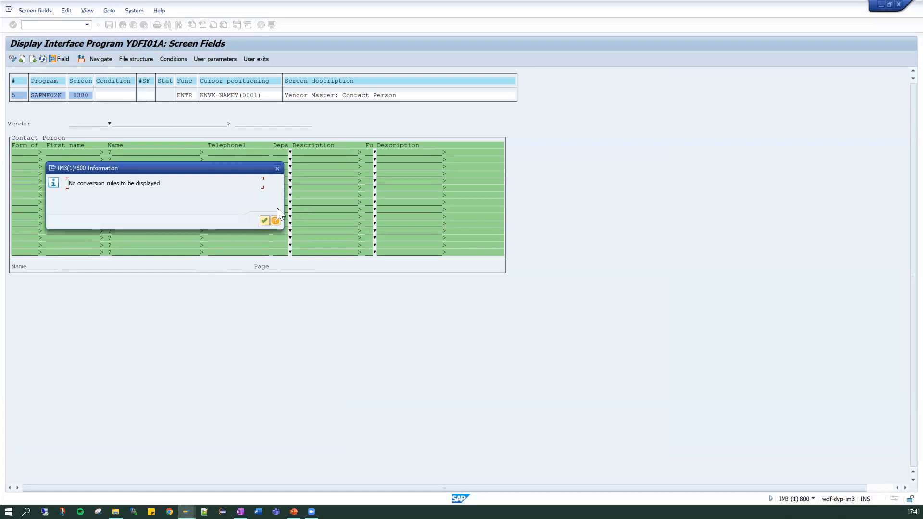
pyautogui.click(265, 221)
pyautogui.click(89, 94)
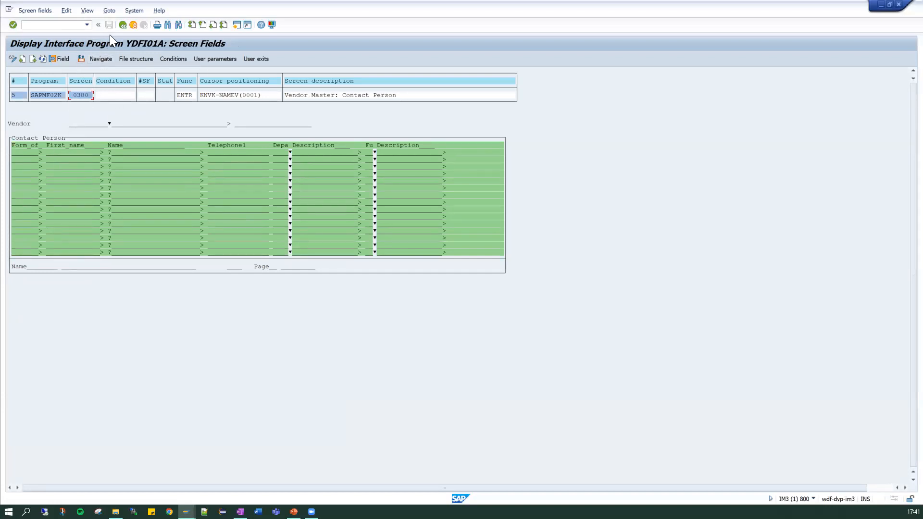
# Step: Switch screen 0380 to change mode and open the field settings of its contact person table
pyautogui.click(76, 153)
pyautogui.click(13, 59)
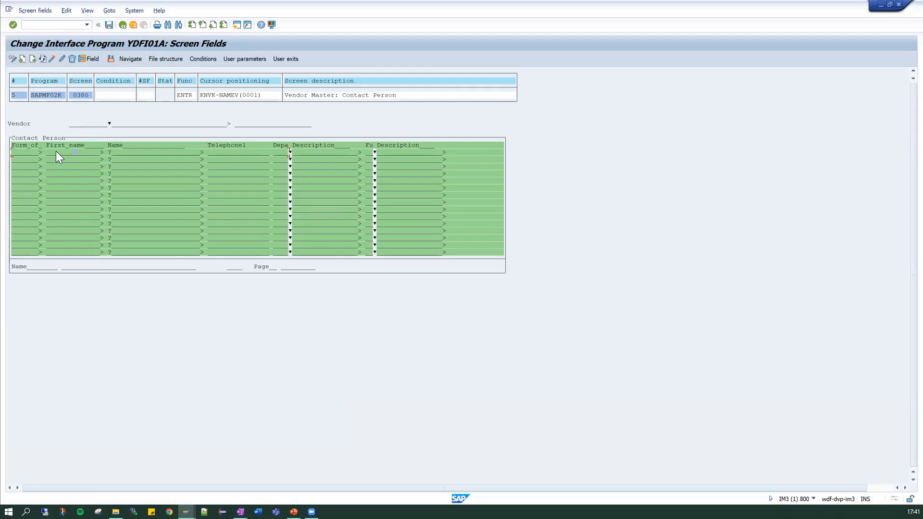
pyautogui.click(52, 60)
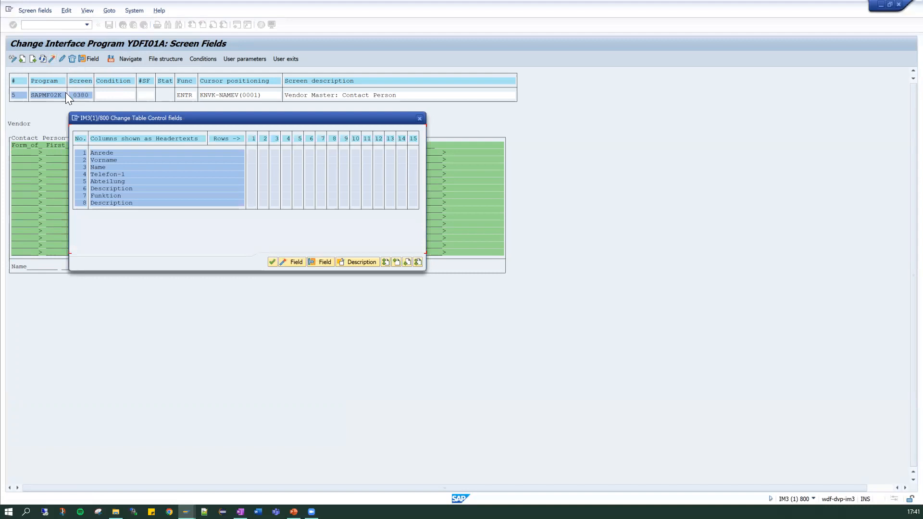
# Step: Activate the Vorname field in row 1 of the table control, deactivate it again and close the settings
pyautogui.click(161, 159)
pyautogui.click(287, 262)
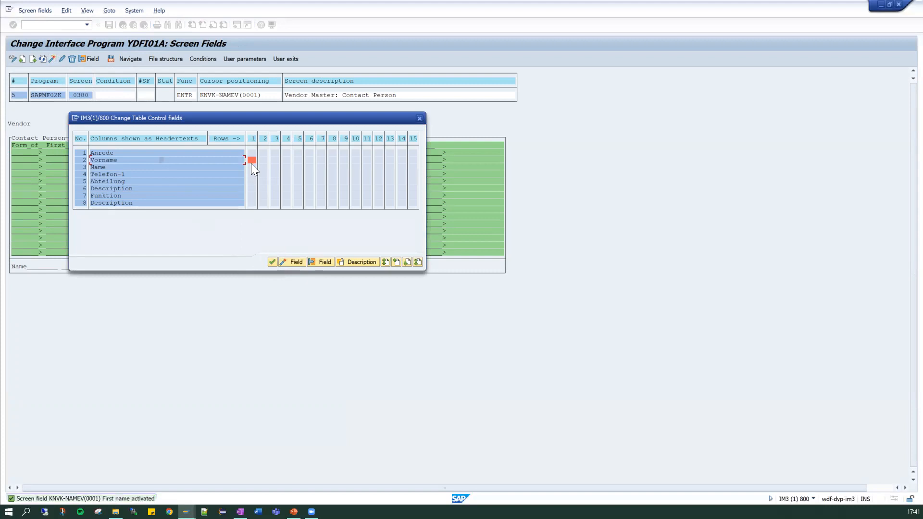
pyautogui.click(287, 261)
pyautogui.click(419, 118)
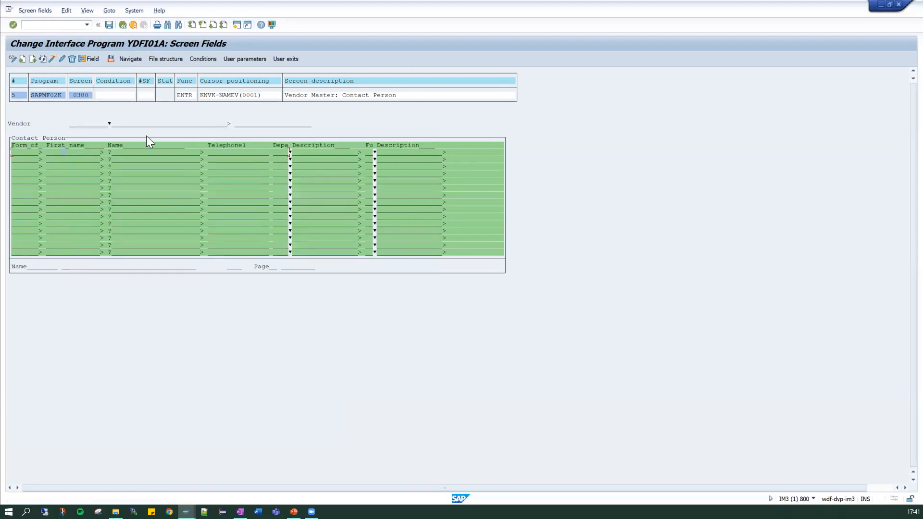
# Step: Open the program's conditions and examine the source code of the Create Vendor condition MK01
pyautogui.click(204, 60)
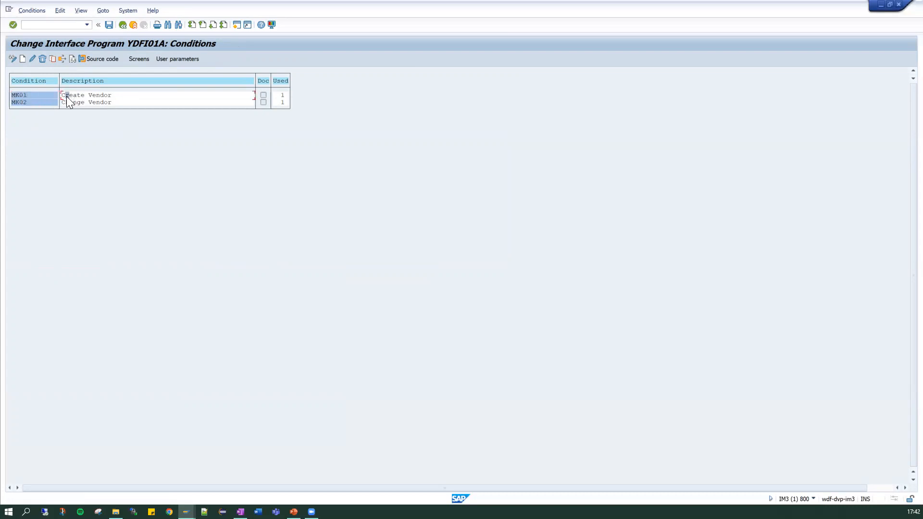
pyautogui.click(106, 57)
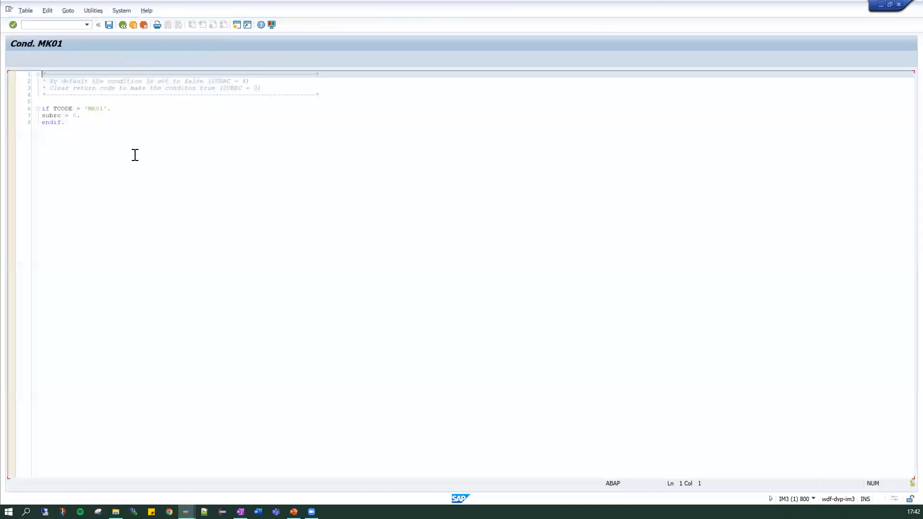
pyautogui.moveTo(97, 117); pyautogui.dragTo(27, 114)
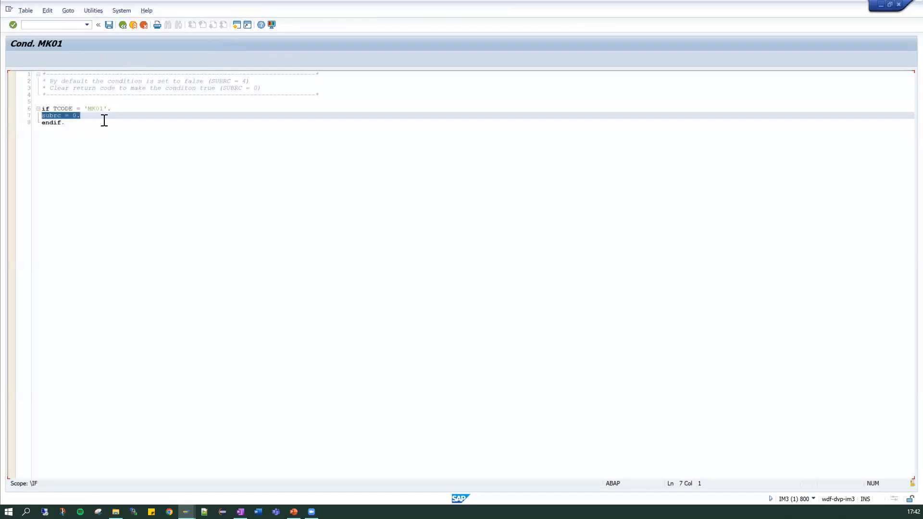
pyautogui.moveTo(108, 109); pyautogui.dragTo(50, 111)
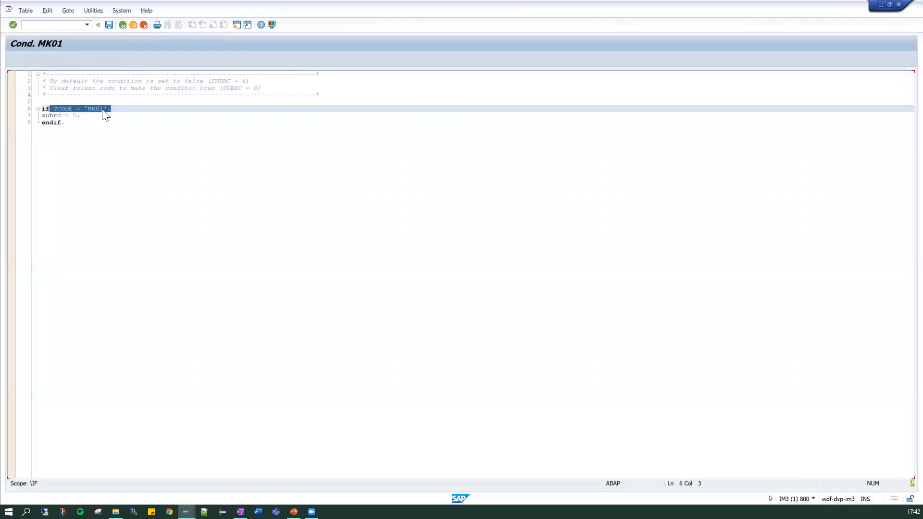
pyautogui.click(88, 109)
pyautogui.click(122, 25)
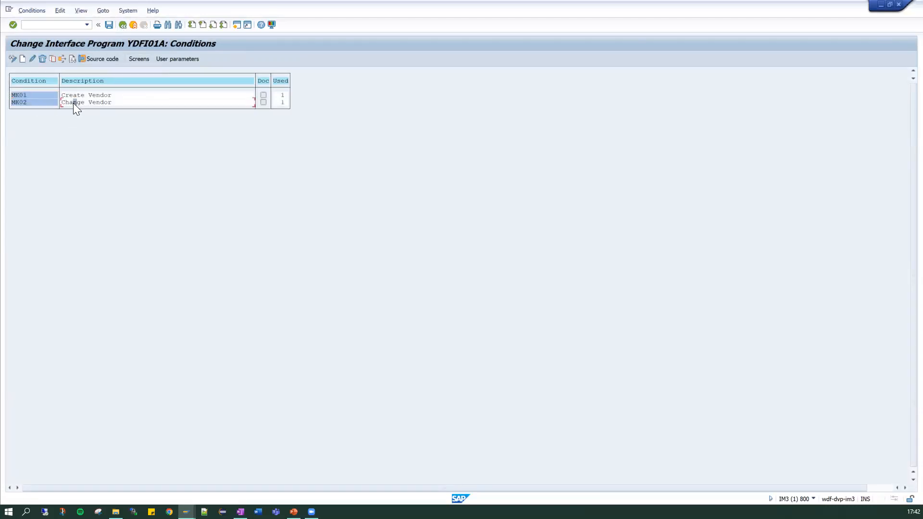
# Step: Examine the definition of the user parameter STREET and close it without applying changes
pyautogui.click(172, 59)
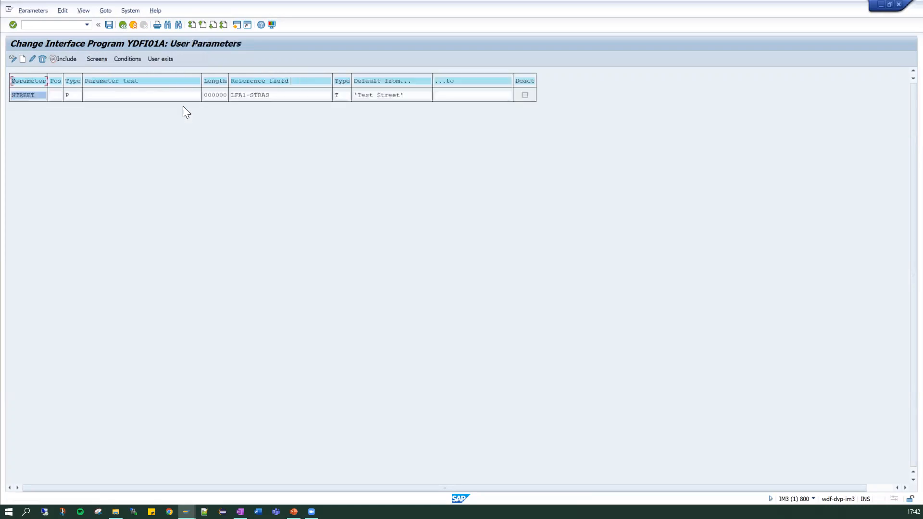
pyautogui.doubleClick(30, 96)
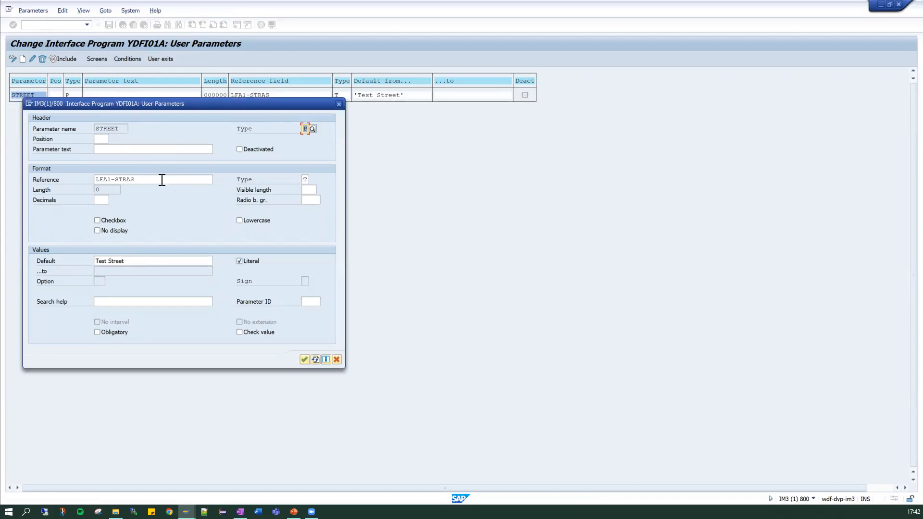
pyautogui.moveTo(226, 103); pyautogui.dragTo(308, 148)
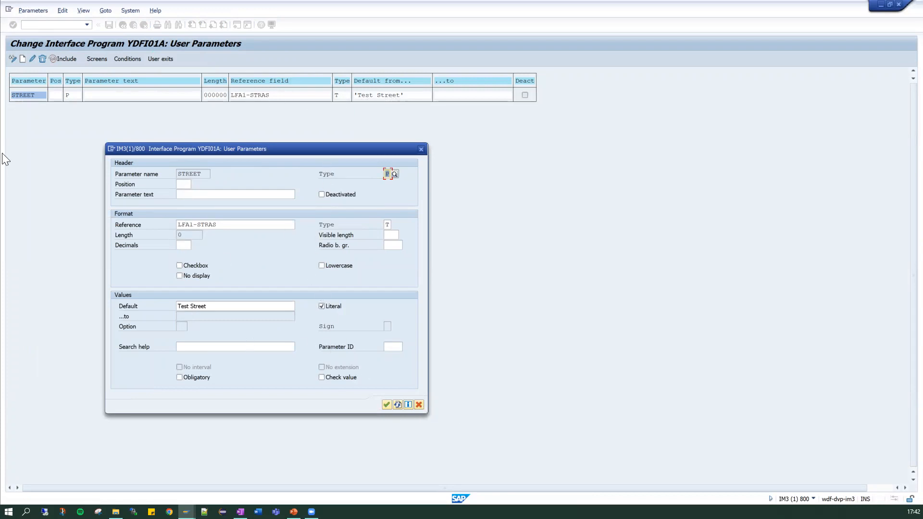
pyautogui.click(418, 405)
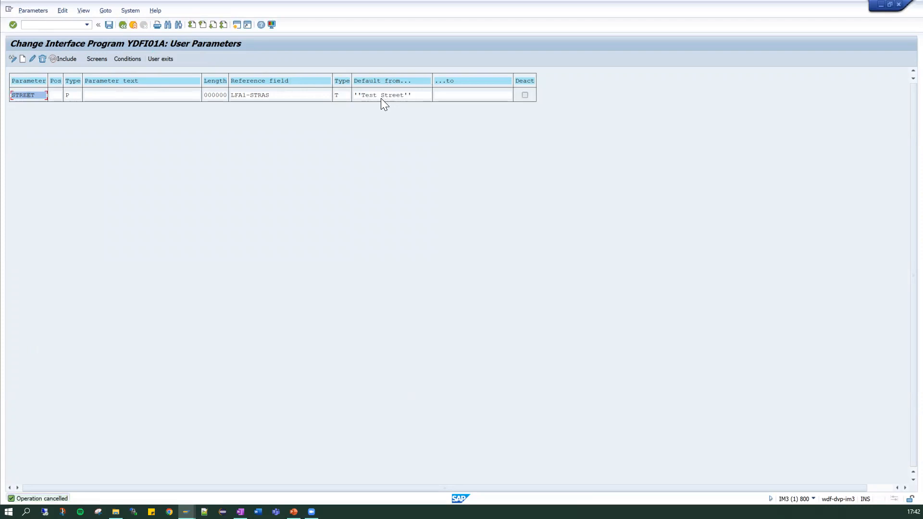
# Step: Examine the user exits of the interface program, including queue preparation, and return to the conditions without saving changes
pyautogui.click(158, 59)
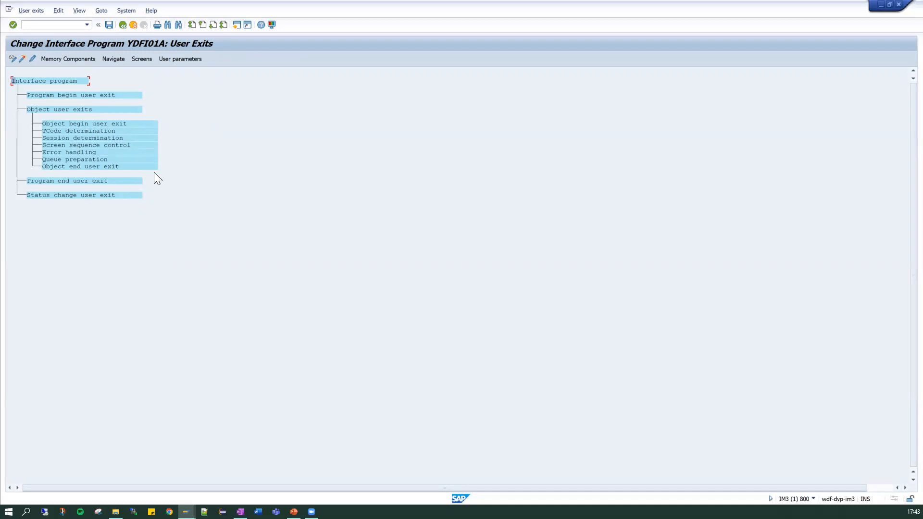
pyautogui.click(75, 160)
pyautogui.click(121, 25)
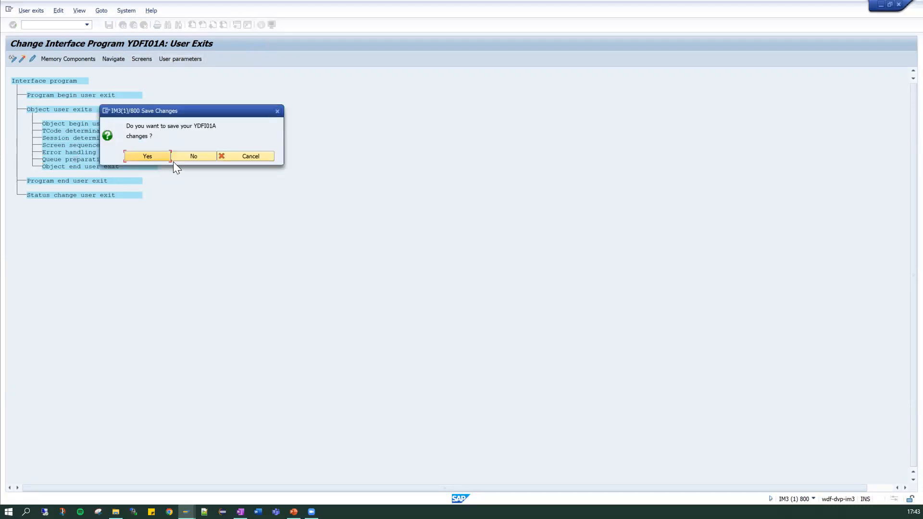
pyautogui.click(199, 158)
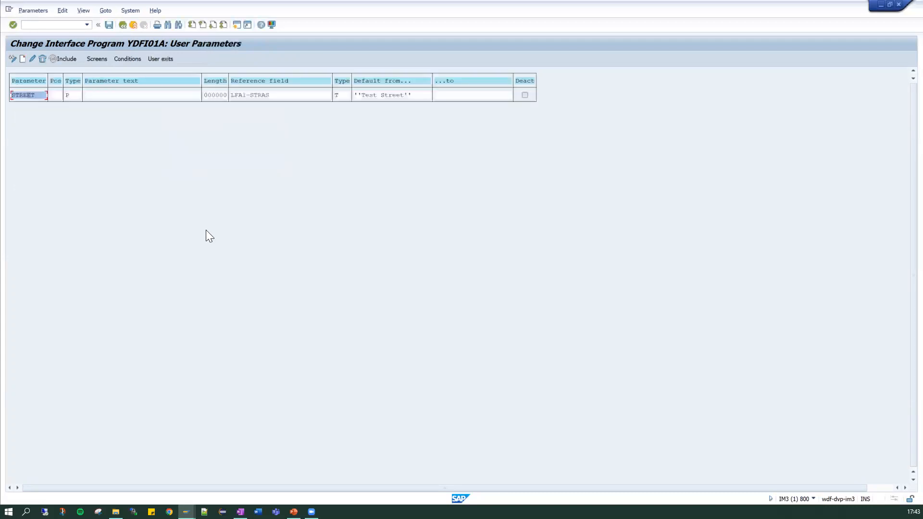
pyautogui.click(125, 26)
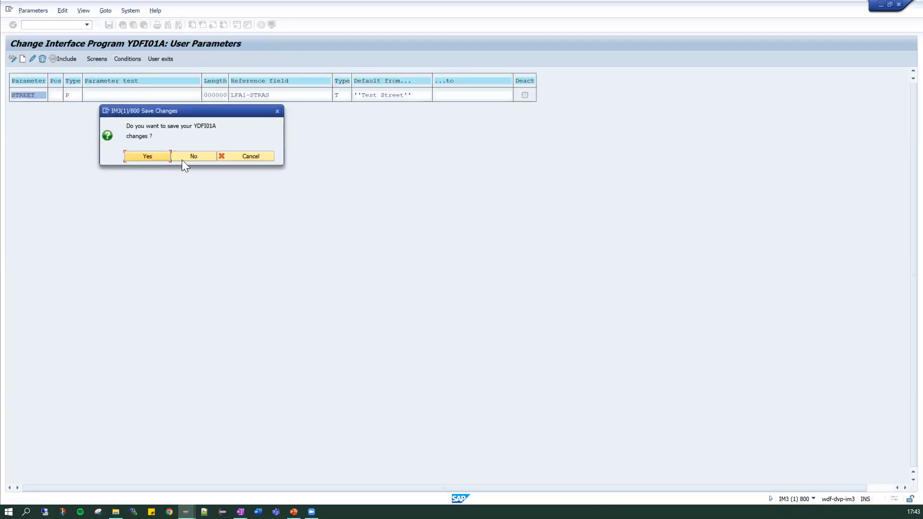
pyautogui.click(198, 156)
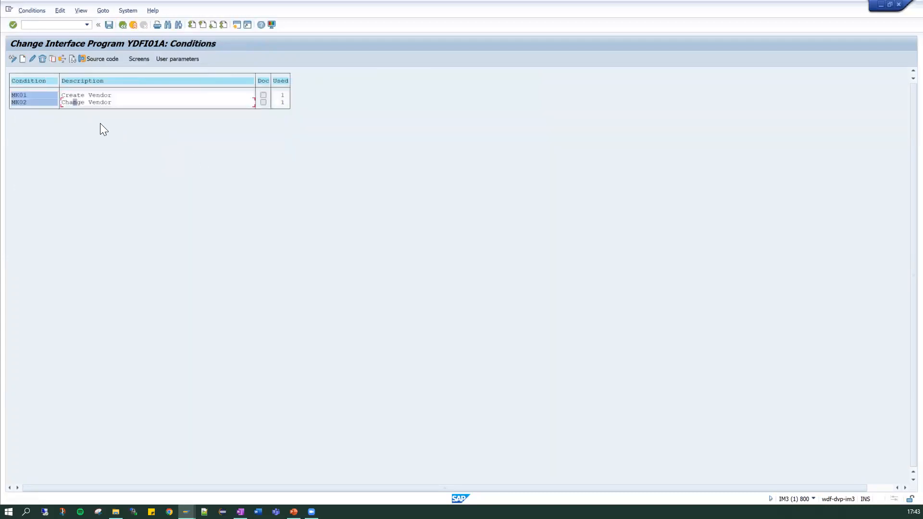
# Step: Review the source code of condition MK01 and return to the Interface Program Builder without saving changes
pyautogui.click(105, 60)
pyautogui.moveTo(89, 117); pyautogui.dragTo(36, 116)
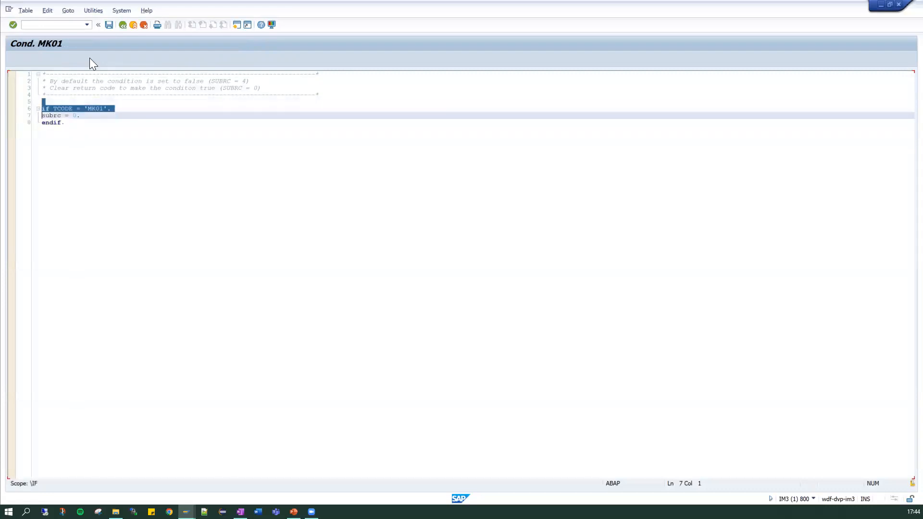
pyautogui.click(121, 26)
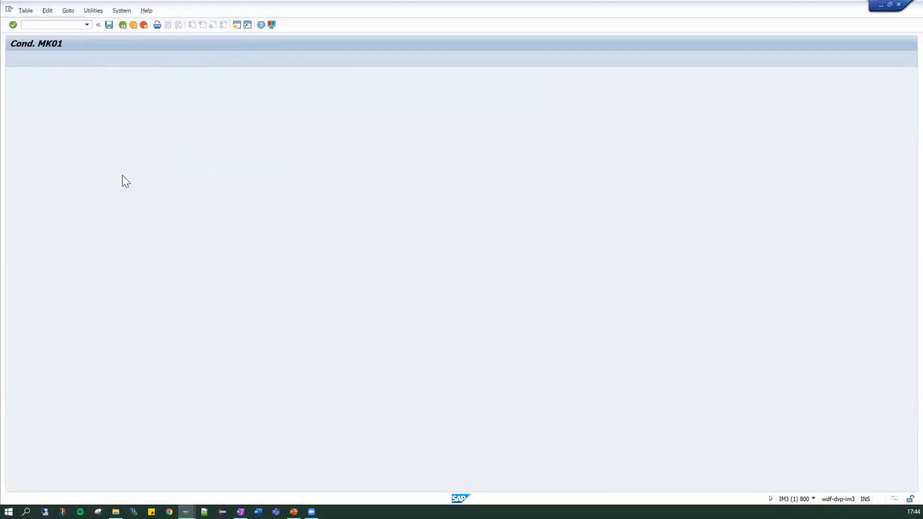
pyautogui.click(124, 25)
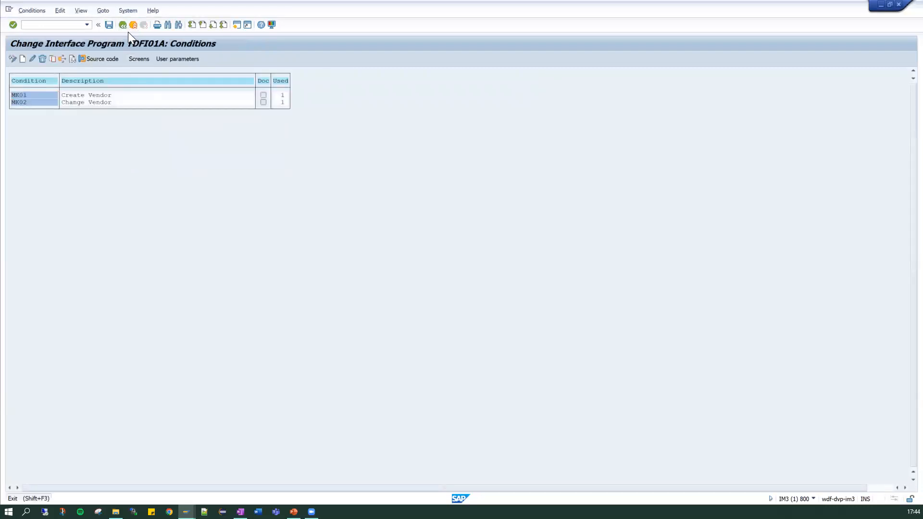
pyautogui.click(194, 155)
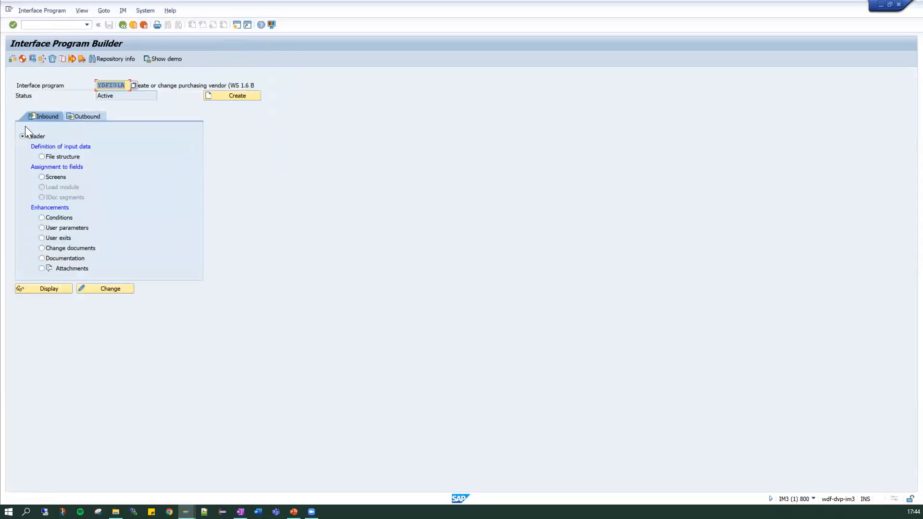
# Step: Generate interface program YDFI01A and open its ABAP report from the generation protocol
pyautogui.click(23, 59)
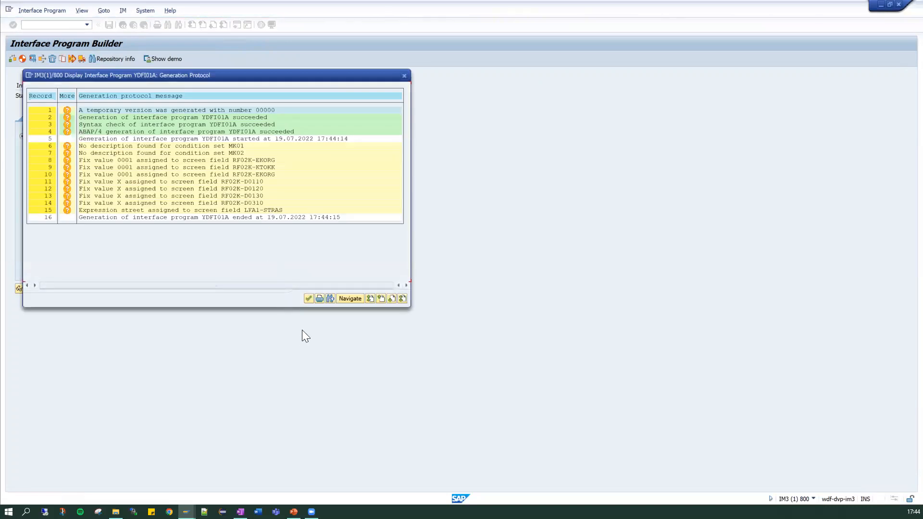
pyautogui.click(348, 297)
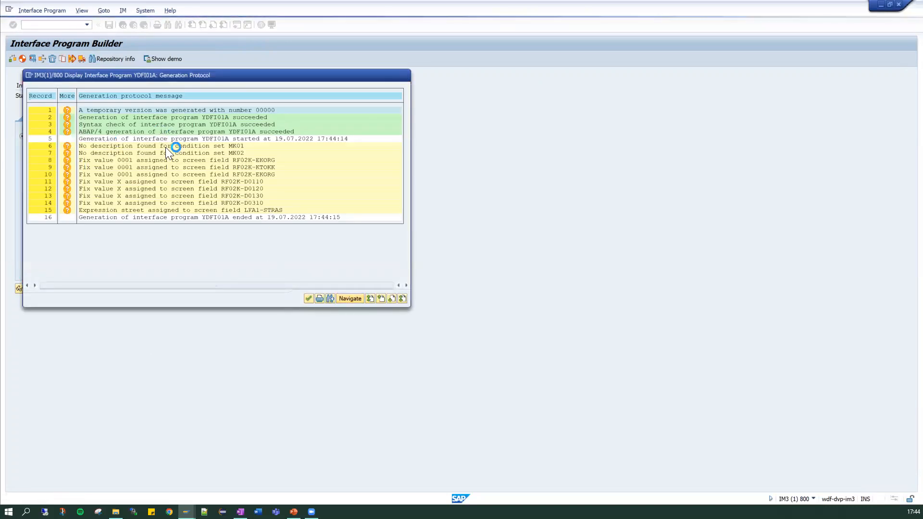
# Step: Examine the generated ABAP code of report YDFI01A up to the field assignments in the form for screen 0108
pyautogui.scroll(-10, 183, 211)
pyautogui.scroll(-20, 186, 217)
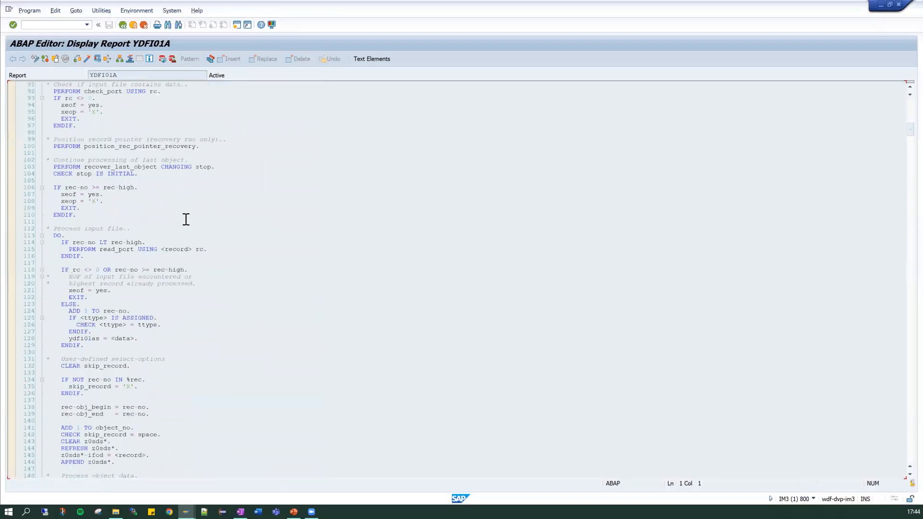
pyautogui.scroll(-20, 224, 221)
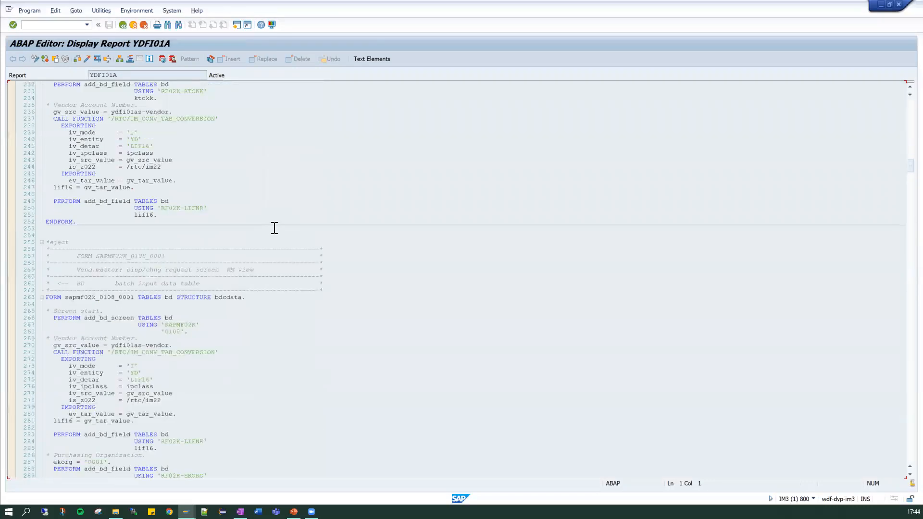
pyautogui.scroll(-3, 292, 233)
pyautogui.scroll(5, 315, 200)
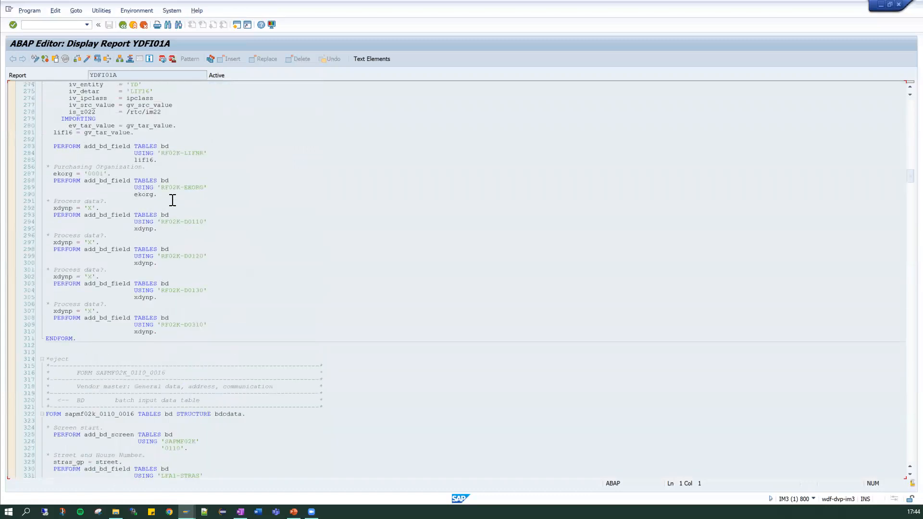
pyautogui.moveTo(49, 160); pyautogui.dragTo(112, 194)
pyautogui.moveTo(222, 215); pyautogui.dragTo(284, 364)
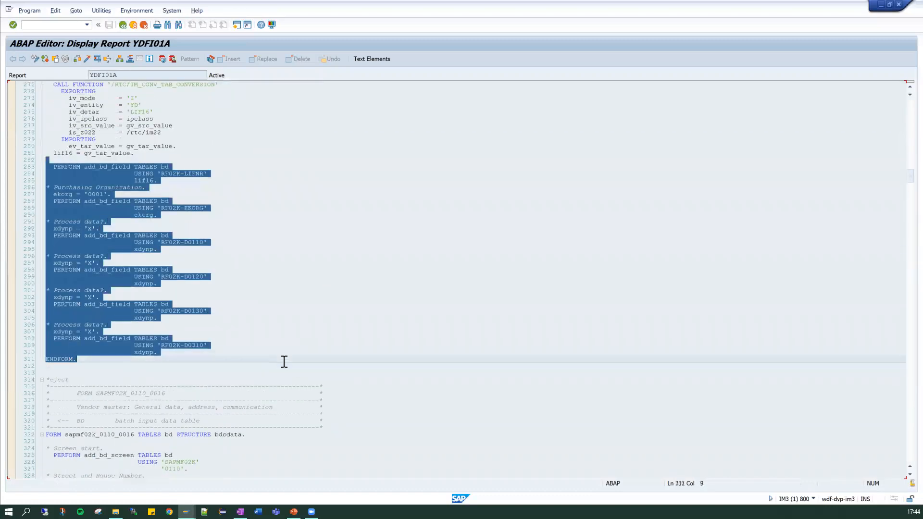
# Step: Examine the remaining screen forms and the data import and export forms, and close the report and generation protocol
pyautogui.scroll(-9, 298, 360)
pyautogui.scroll(-20, 306, 354)
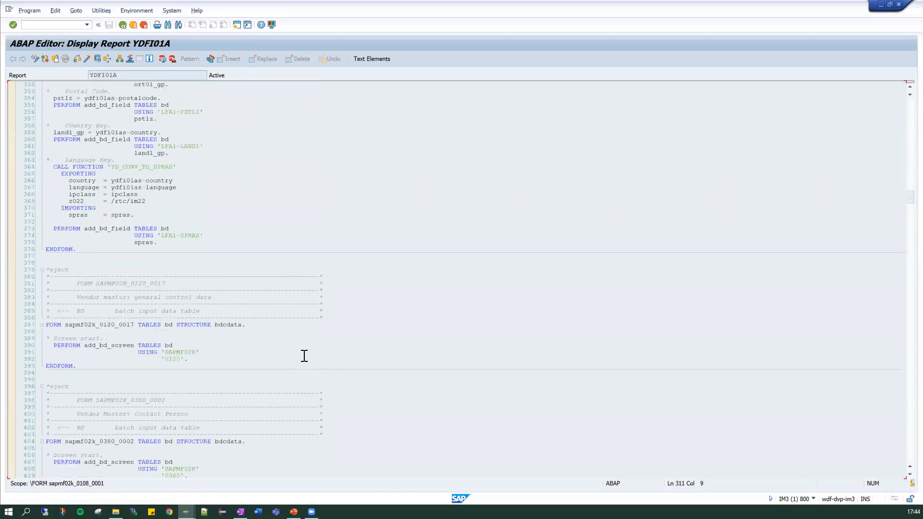
pyautogui.scroll(-15, 212, 350)
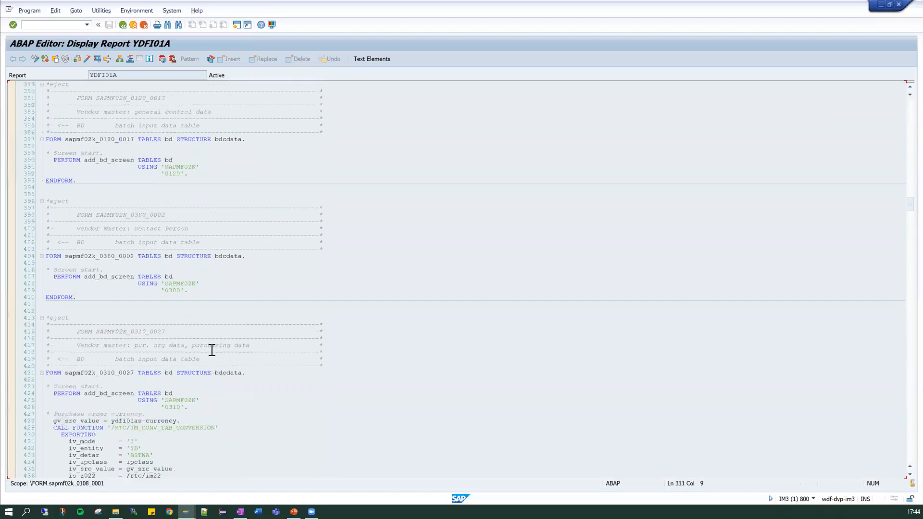
pyautogui.scroll(-14, 143, 344)
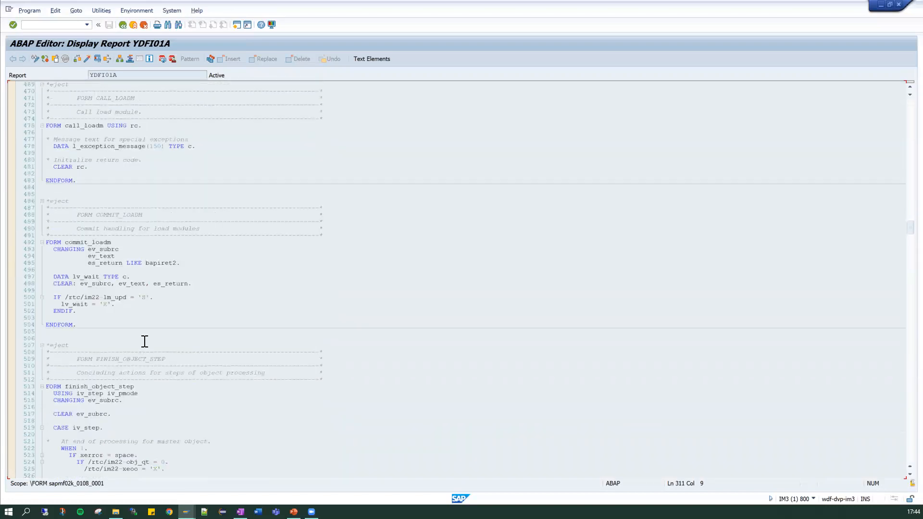
pyautogui.scroll(-20, 145, 342)
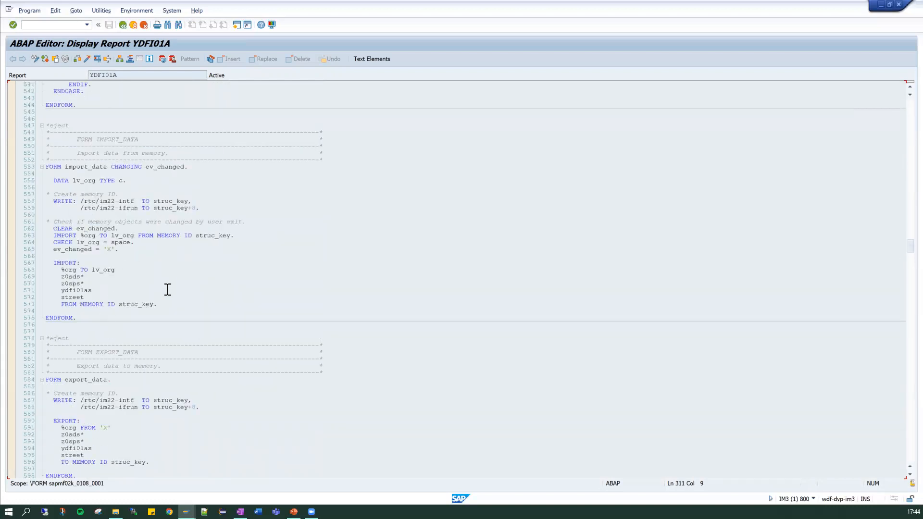
pyautogui.scroll(-2, 168, 289)
pyautogui.scroll(-19, 169, 289)
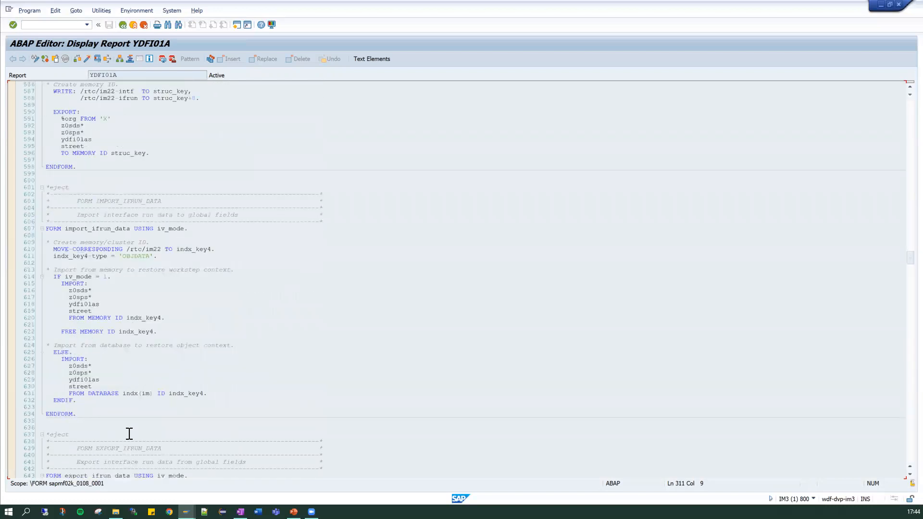
pyautogui.scroll(-4, 121, 348)
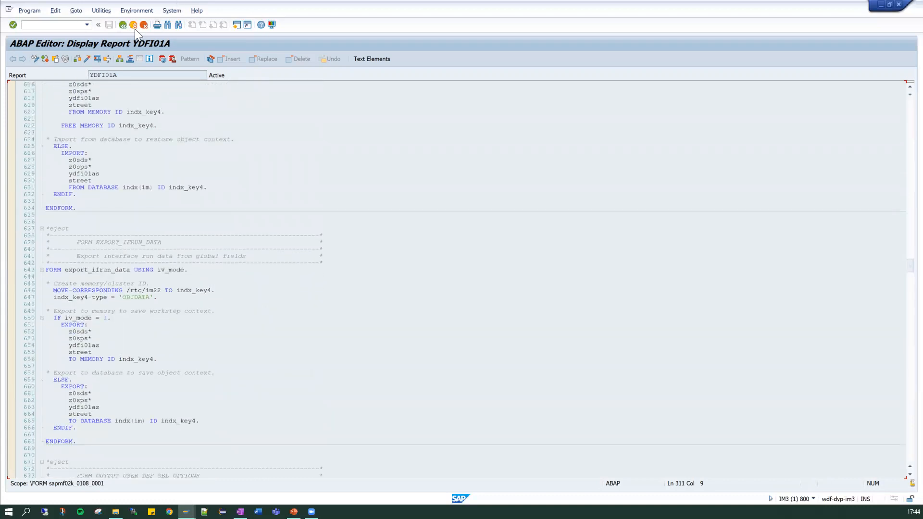
pyautogui.click(122, 24)
pyautogui.click(308, 298)
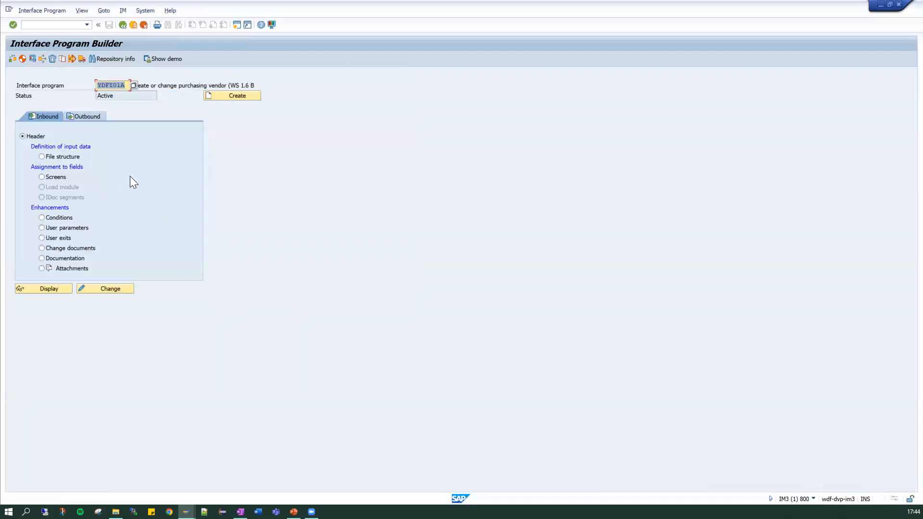
# Step: Return to the InterfaceManager start screen, open the Interface Monitor and display the details of interface YDFI01A
pyautogui.click(113, 199)
pyautogui.click(122, 26)
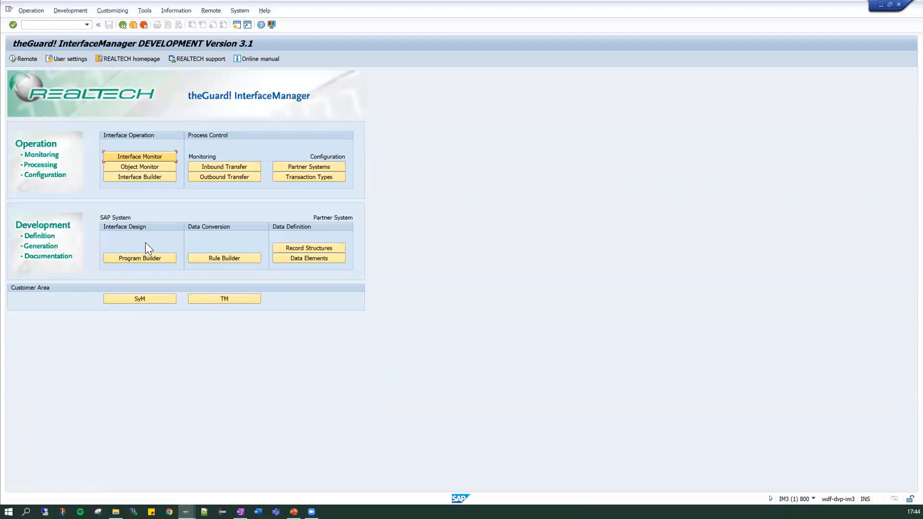
pyautogui.click(138, 156)
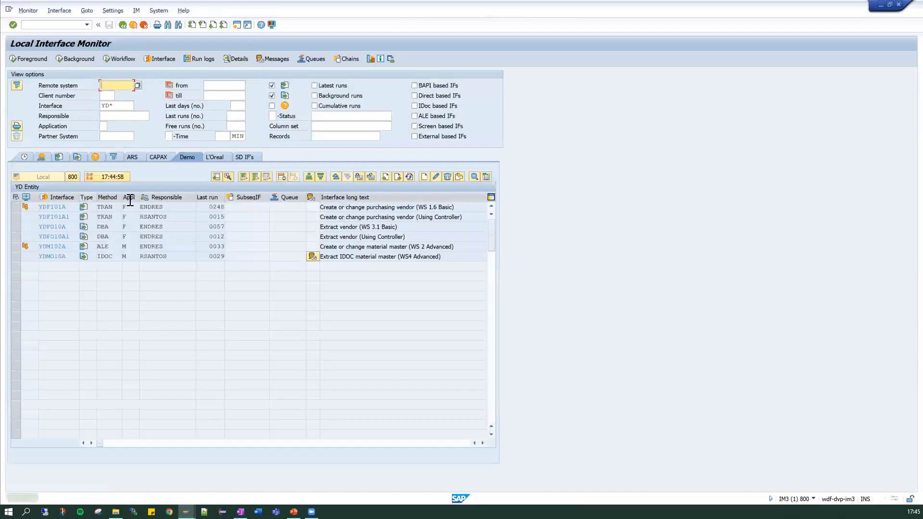
pyautogui.click(55, 208)
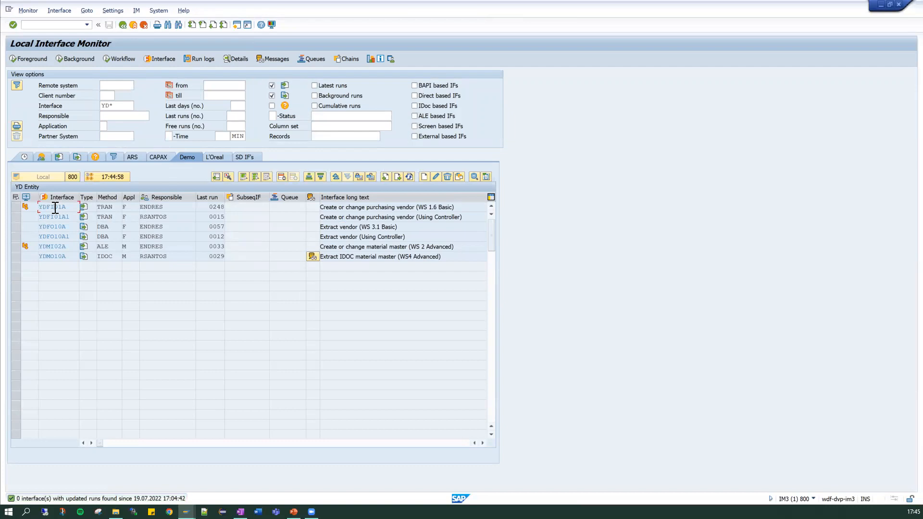
pyautogui.doubleClick(57, 206)
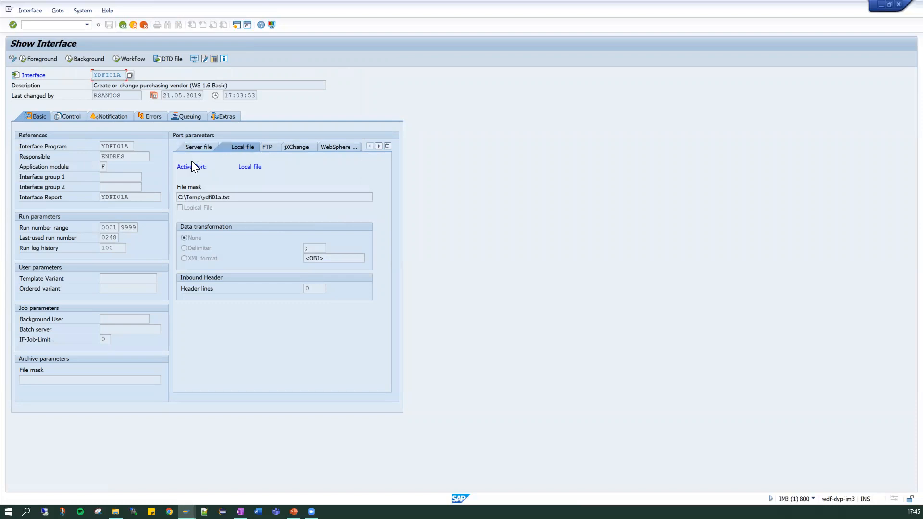
# Step: Examine the file masks of the interface's local file and server file ports
pyautogui.moveTo(231, 197); pyautogui.dragTo(171, 197)
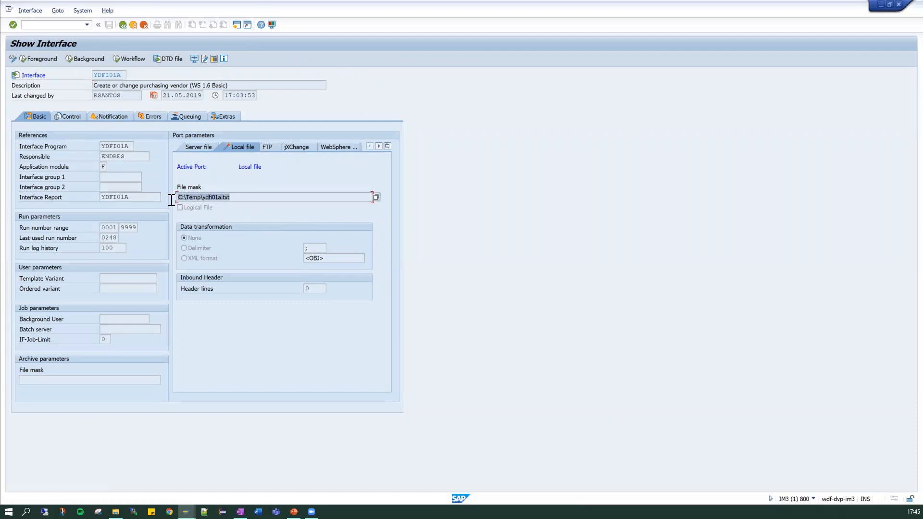
pyautogui.click(197, 147)
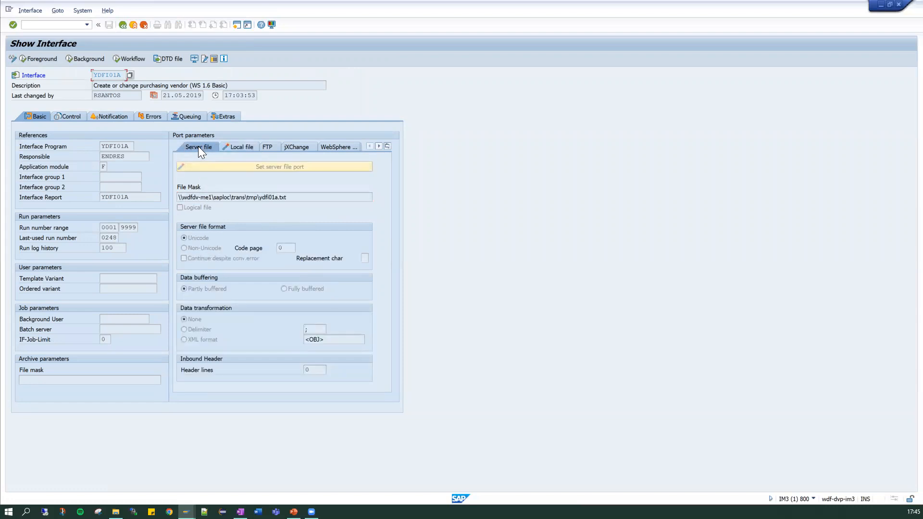
pyautogui.moveTo(292, 198); pyautogui.dragTo(130, 197)
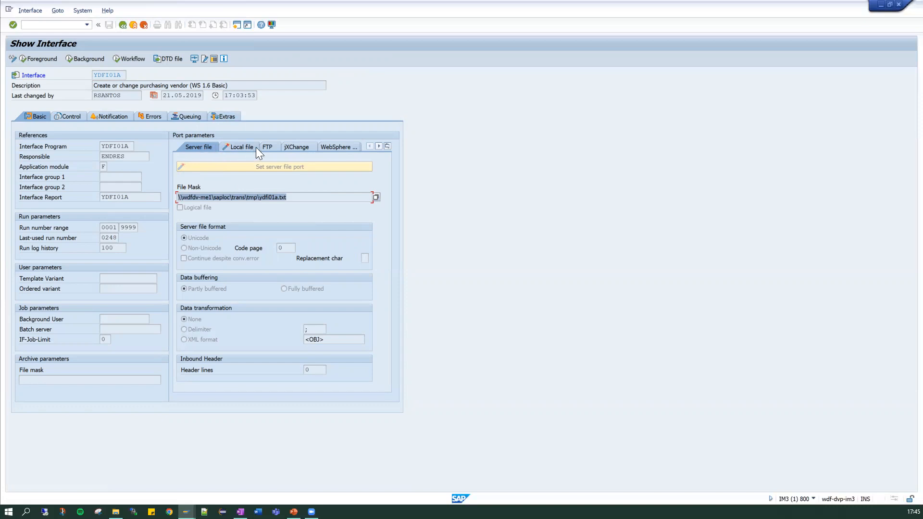
# Step: Examine the FTP port parameters and the jXChange port's remote source and SQL query settings
pyautogui.click(268, 147)
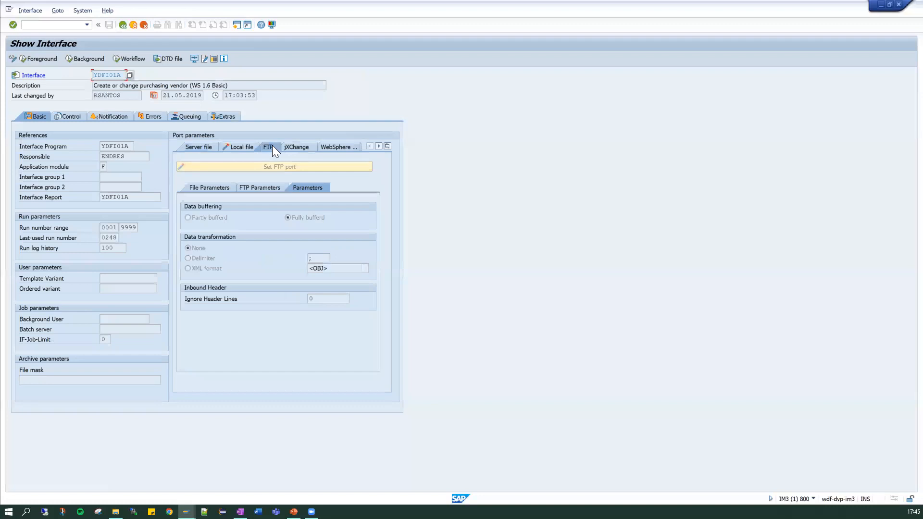
pyautogui.click(300, 148)
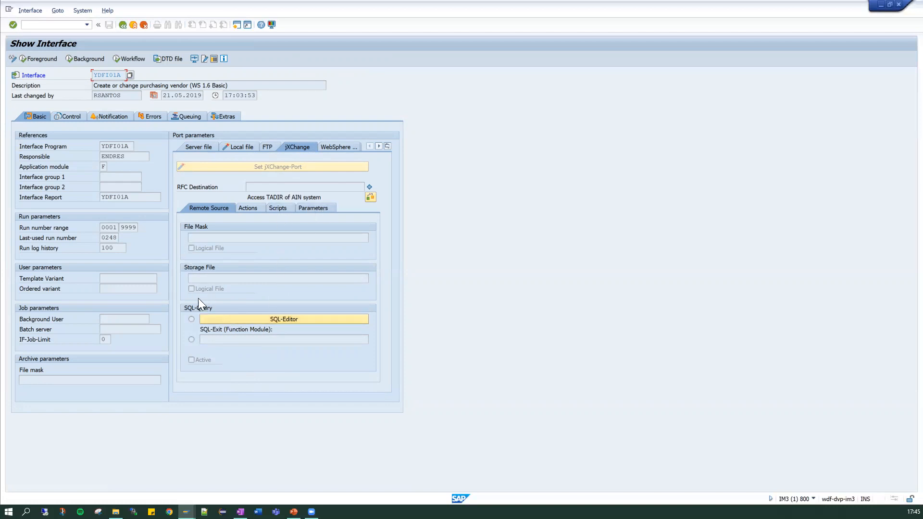
pyautogui.click(208, 340)
# Step: Examine the Plug-In and General Port parameters and display the list of available port types
pyautogui.click(388, 146)
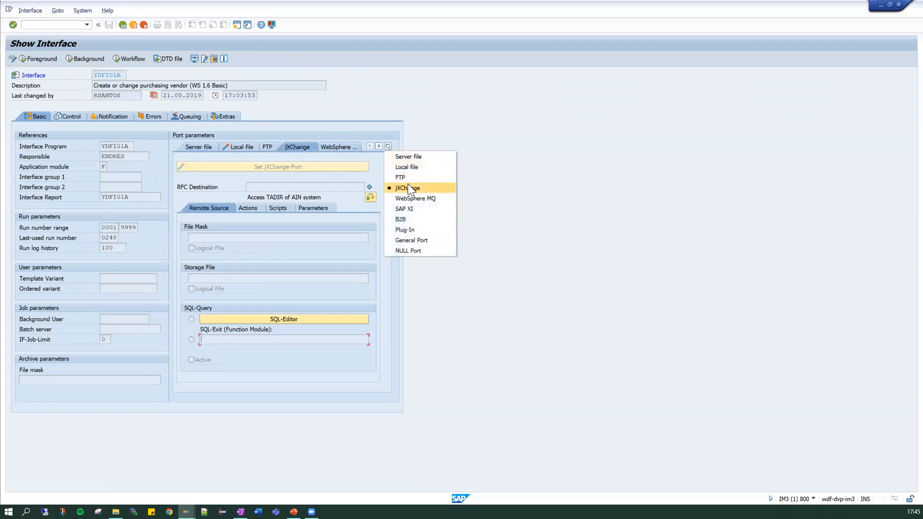
pyautogui.click(407, 230)
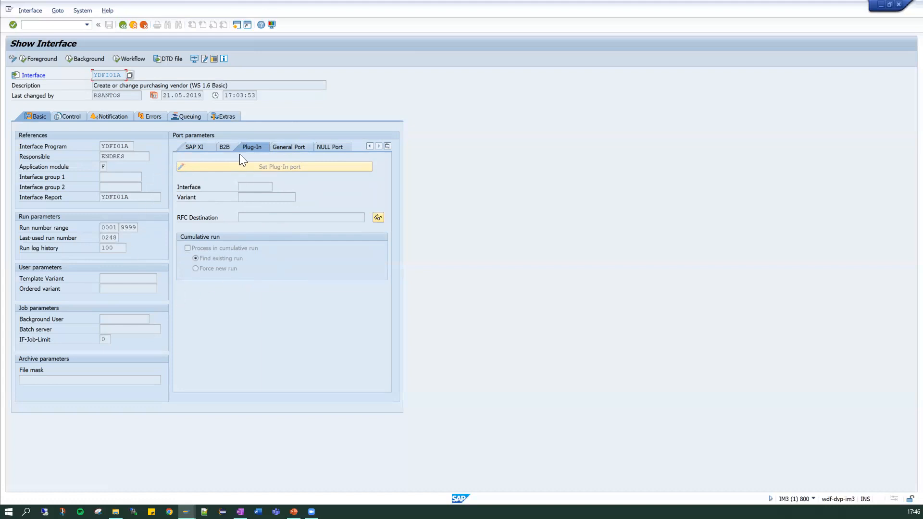
pyautogui.click(299, 147)
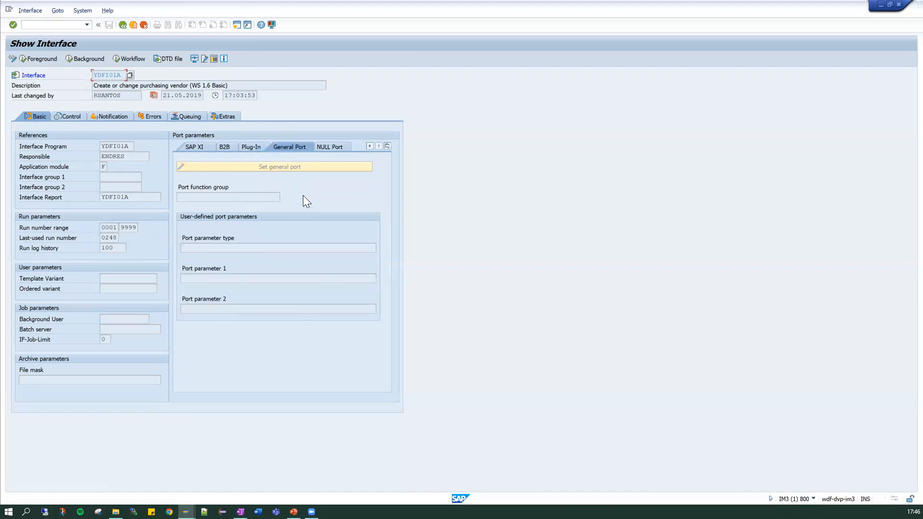
pyautogui.click(388, 145)
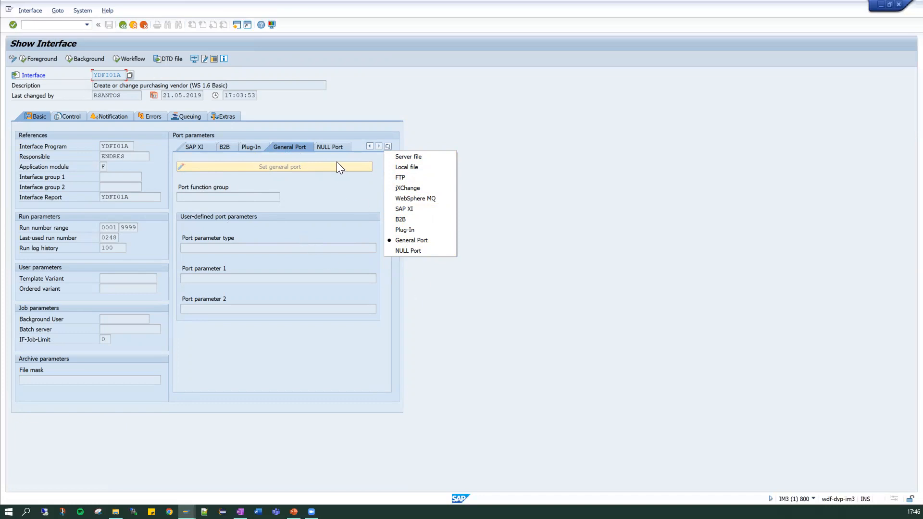
# Step: Review the NULL Port description, then check the interface's background user, batch server and archive file mask parameters
pyautogui.click(413, 283)
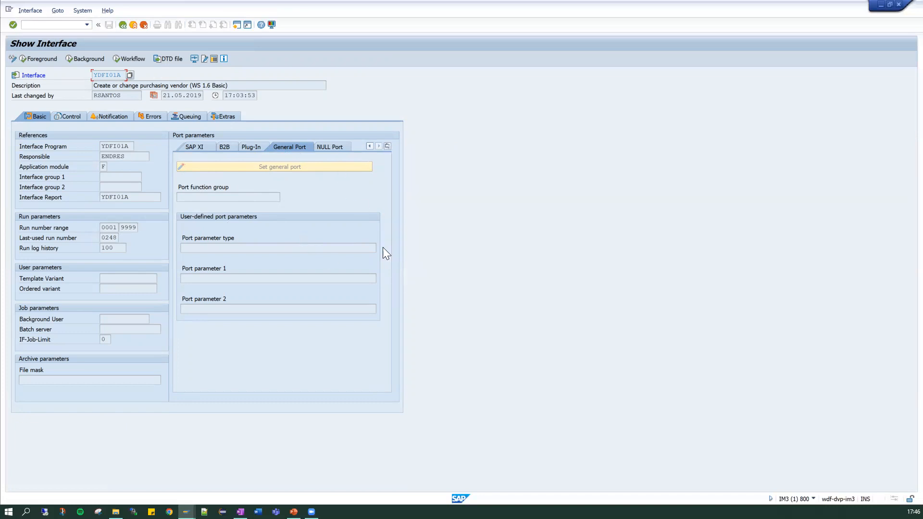
pyautogui.click(329, 147)
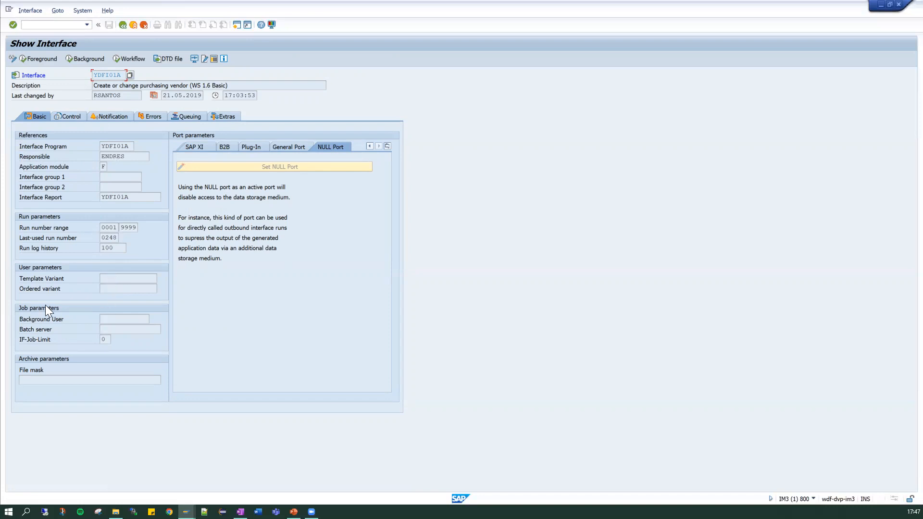
pyautogui.click(106, 319)
pyautogui.click(110, 331)
pyautogui.click(53, 380)
# Step: Examine the Local file port's file mask and its None, Delimiter and XML format data transformation options
pyautogui.click(384, 145)
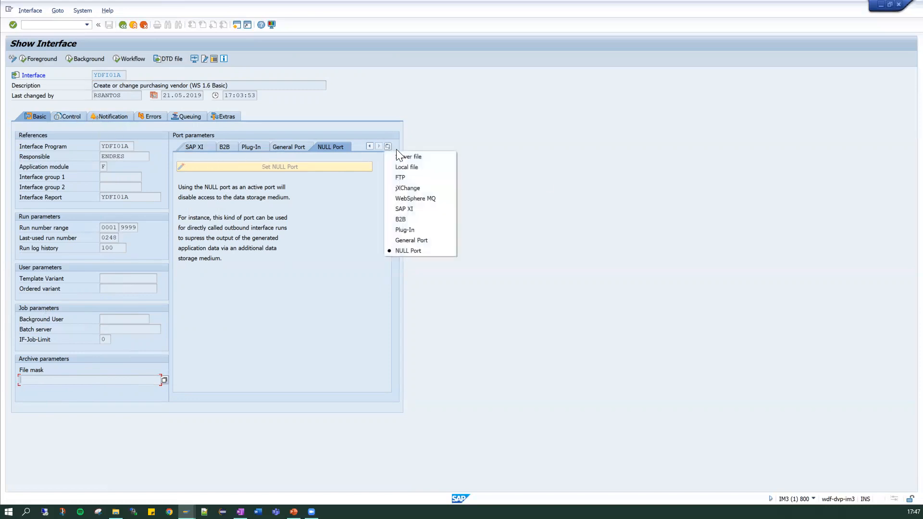
pyautogui.click(413, 167)
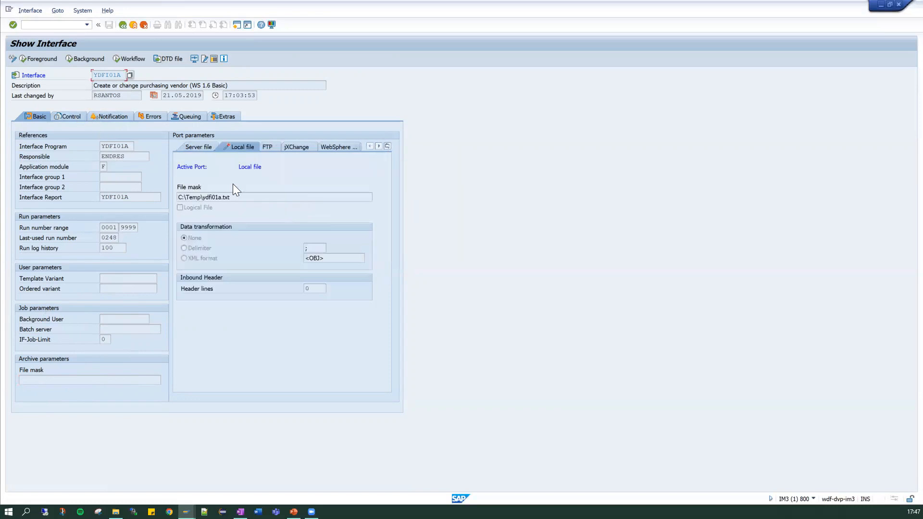
pyautogui.click(249, 197)
pyautogui.moveTo(244, 201); pyautogui.dragTo(203, 199)
pyautogui.click(191, 238)
pyautogui.moveTo(234, 197); pyautogui.dragTo(224, 197)
pyautogui.click(183, 248)
pyautogui.click(313, 248)
pyautogui.click(195, 260)
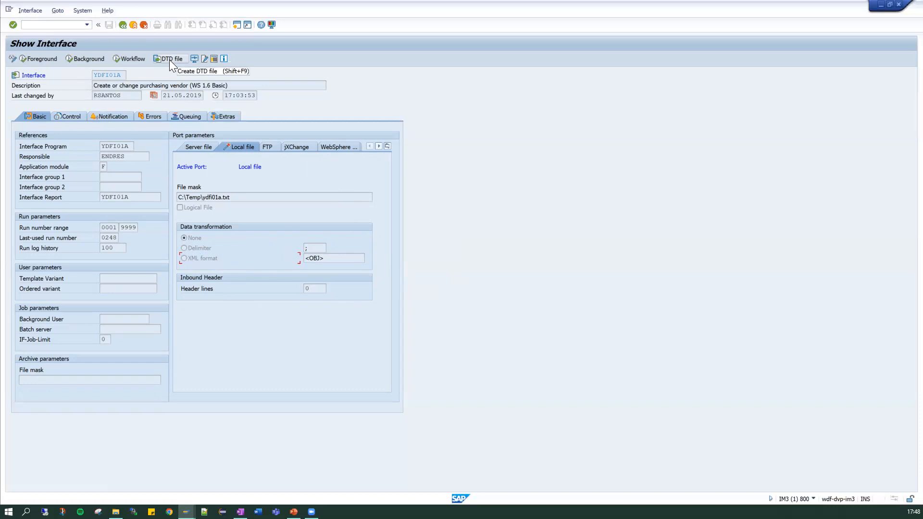
# Step: Examine the Control settings of interface YDFI01A, including its description and the subsequent interface of the processing chain
pyautogui.click(75, 115)
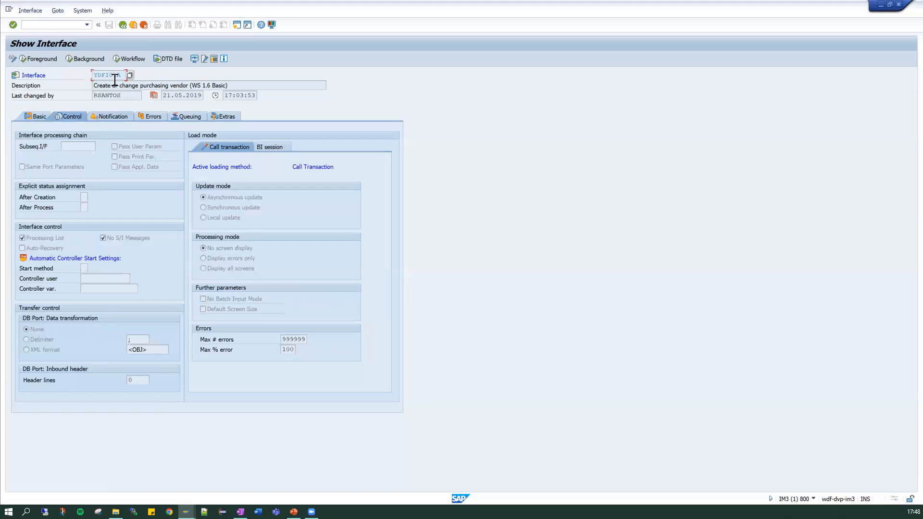
pyautogui.moveTo(122, 75); pyautogui.dragTo(82, 76)
pyautogui.moveTo(228, 86); pyautogui.dragTo(90, 85)
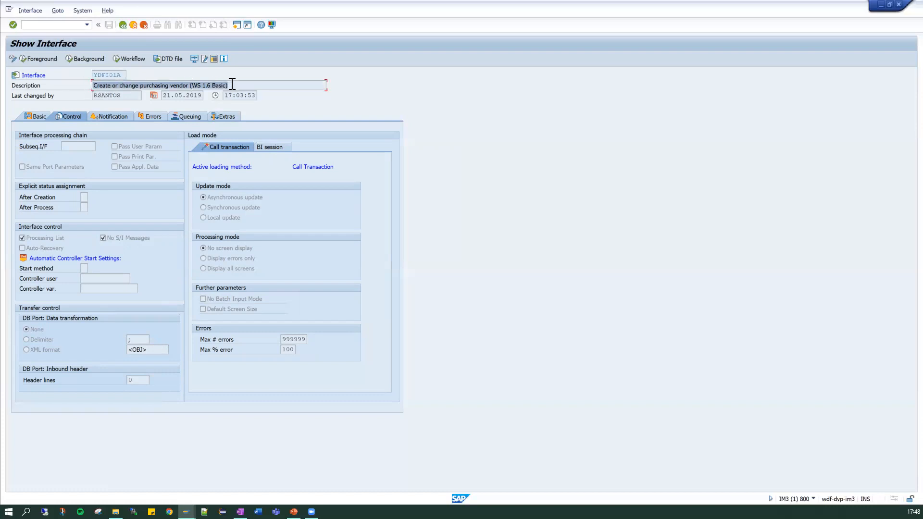
pyautogui.click(69, 147)
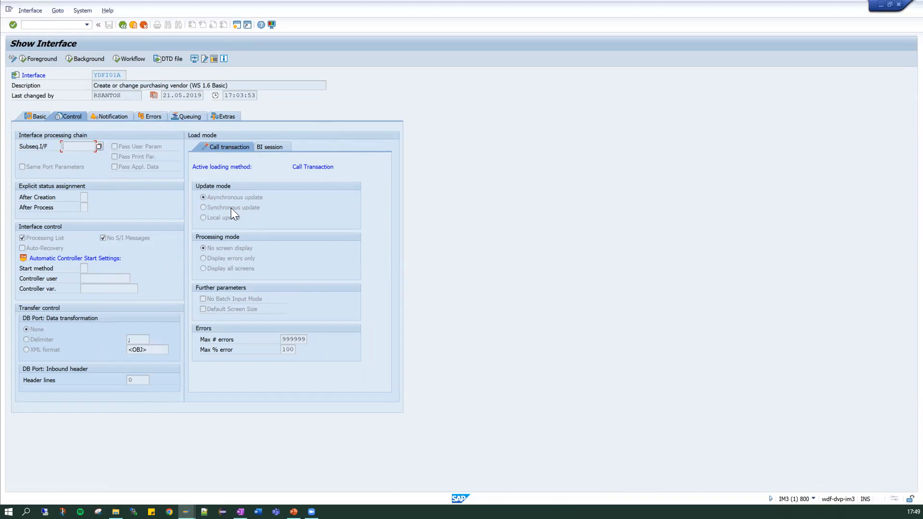
# Step: Compare the Call transaction and BI session load mode parameters, and review the mail and CCMS notification settings
pyautogui.click(204, 259)
pyautogui.click(268, 147)
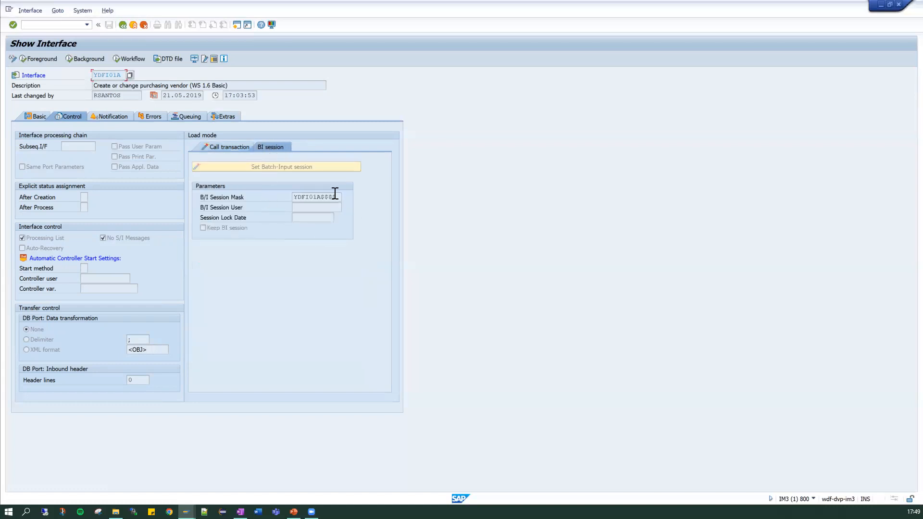
pyautogui.click(221, 146)
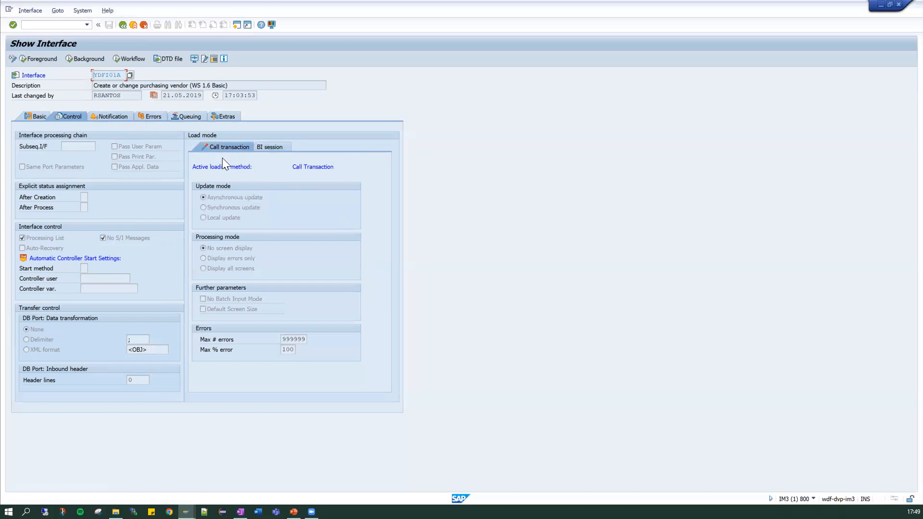
pyautogui.click(114, 117)
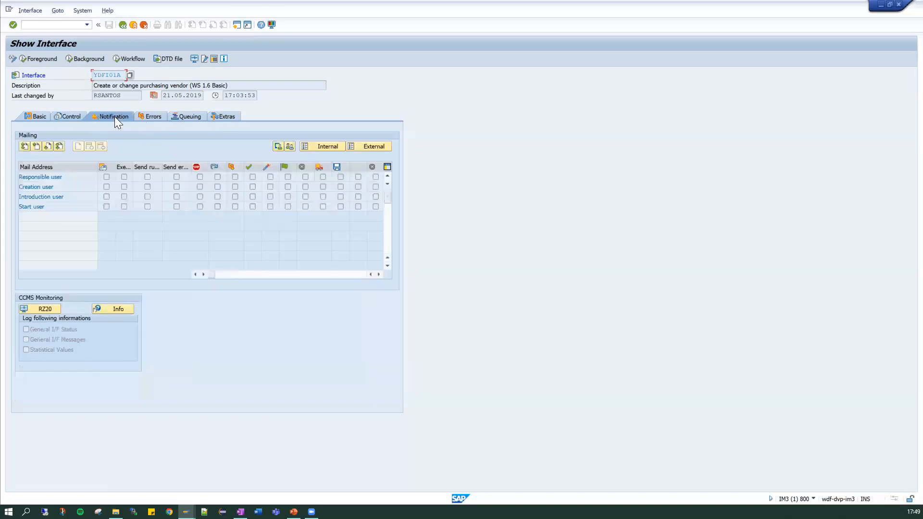
pyautogui.click(68, 116)
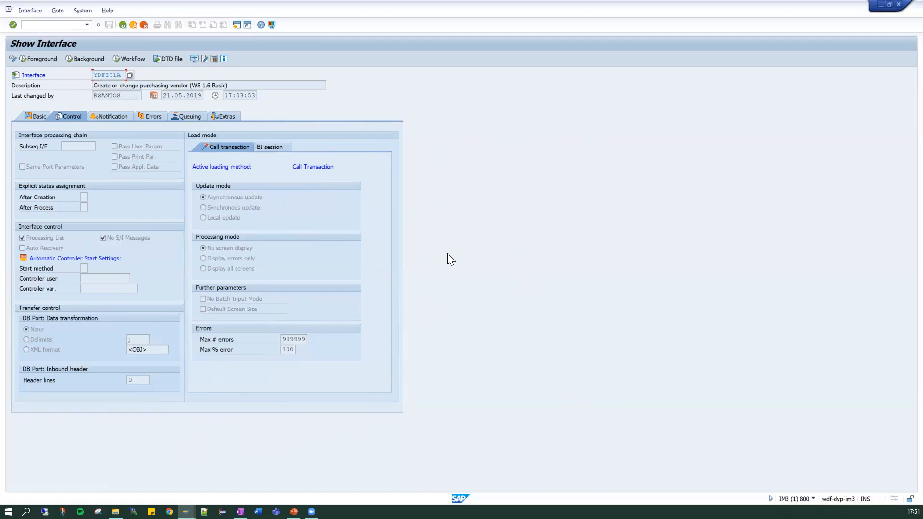
# Step: Return to the Local Interface Monitor and display the CAPAX interfaces
pyautogui.click(123, 25)
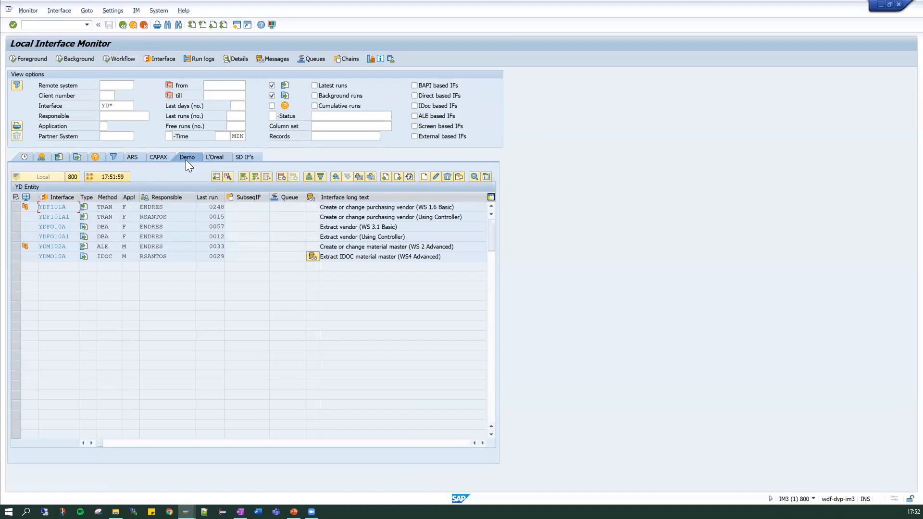
pyautogui.click(157, 157)
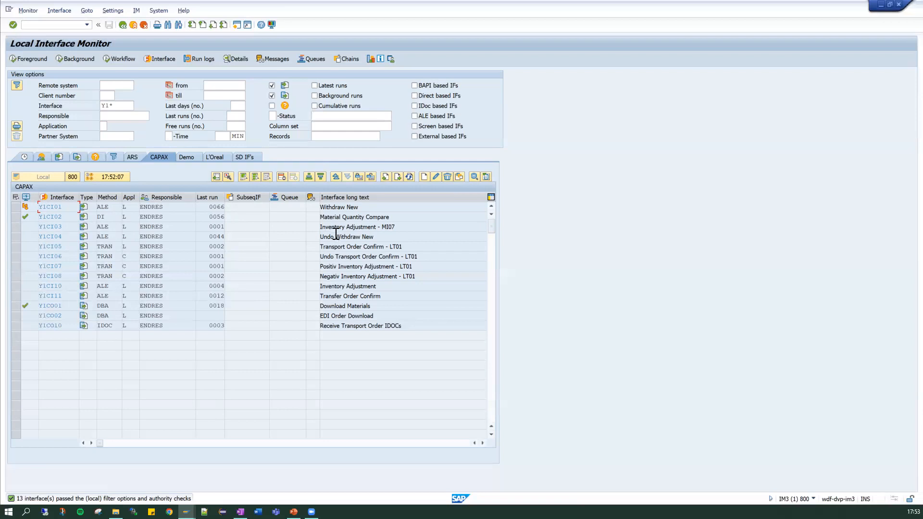
pyautogui.click(355, 229)
# Step: Open the Interface Program Builder, search for interface programs matching z0*, and enlarge the result list to read the descriptions
pyautogui.click(122, 25)
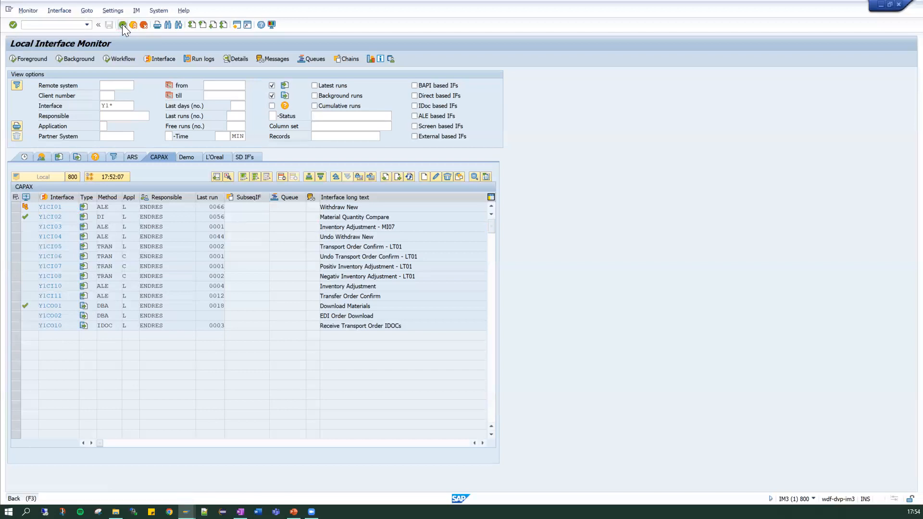
pyautogui.click(140, 260)
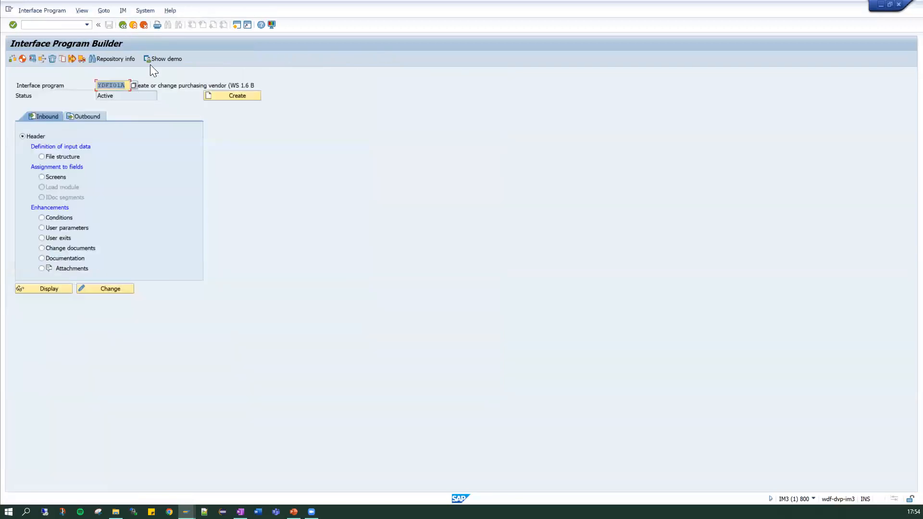
pyautogui.press('BackSpace')
pyautogui.write('z0*')
pyautogui.click(134, 86)
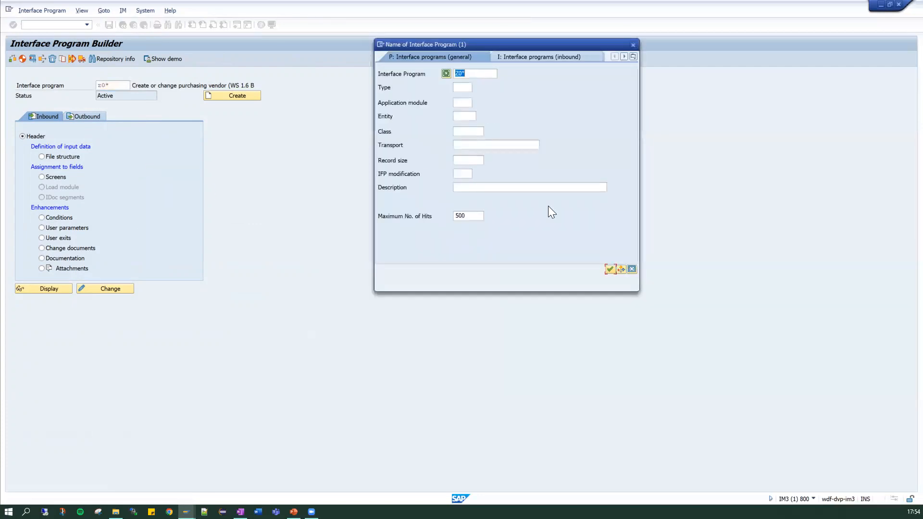
pyautogui.click(608, 269)
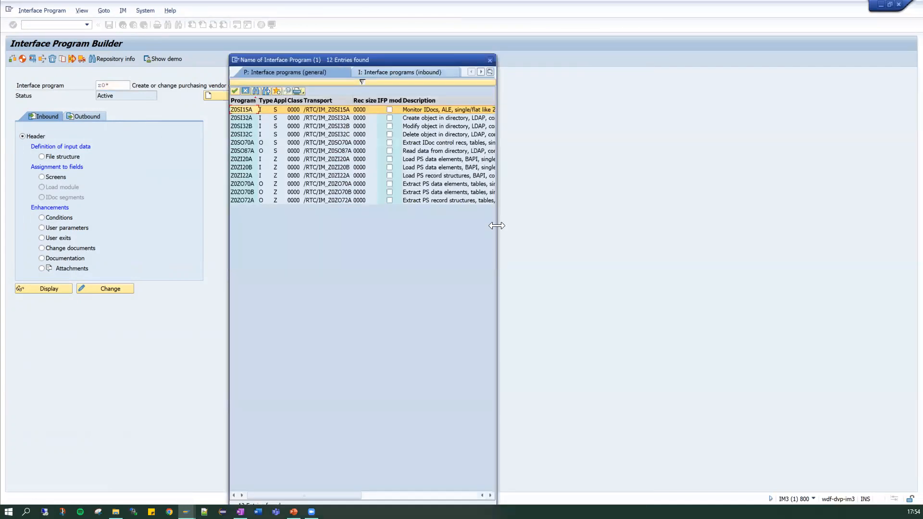
pyautogui.moveTo(496, 225); pyautogui.dragTo(619, 224)
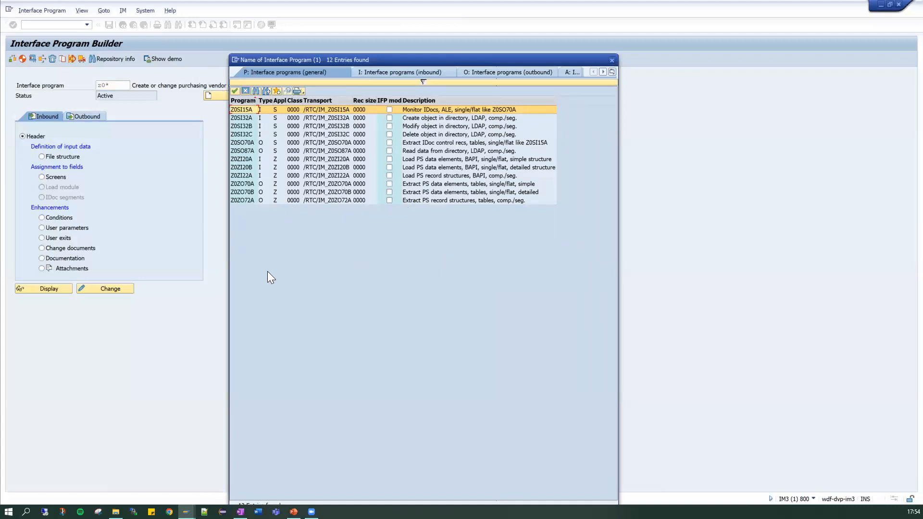
pyautogui.moveTo(406, 55)
pyautogui.mouseDown()
pyautogui.moveTo(410, 94)
pyautogui.moveTo(418, 59)
pyautogui.mouseUp()
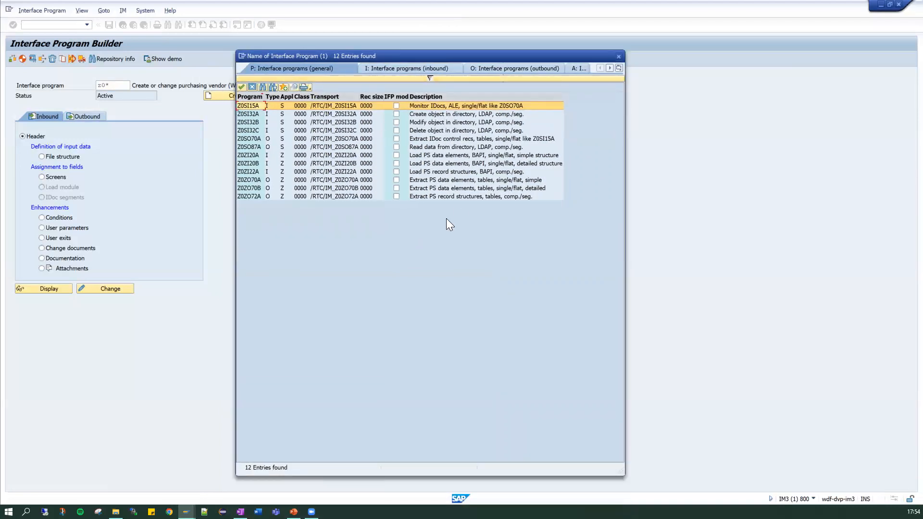
pyautogui.click(618, 56)
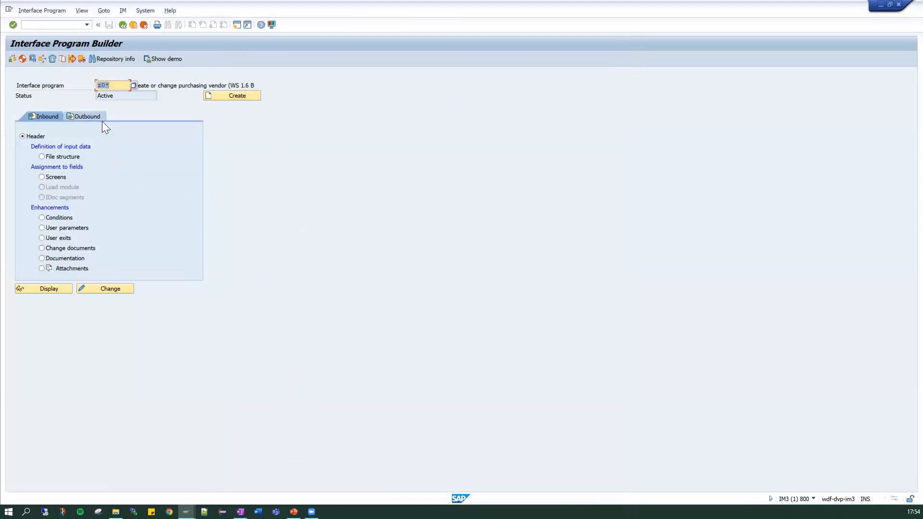
# Step: Go back to the Interface Monitor's demo interfaces and display the details of the vendor extraction interface YDFO10A
pyautogui.click(121, 25)
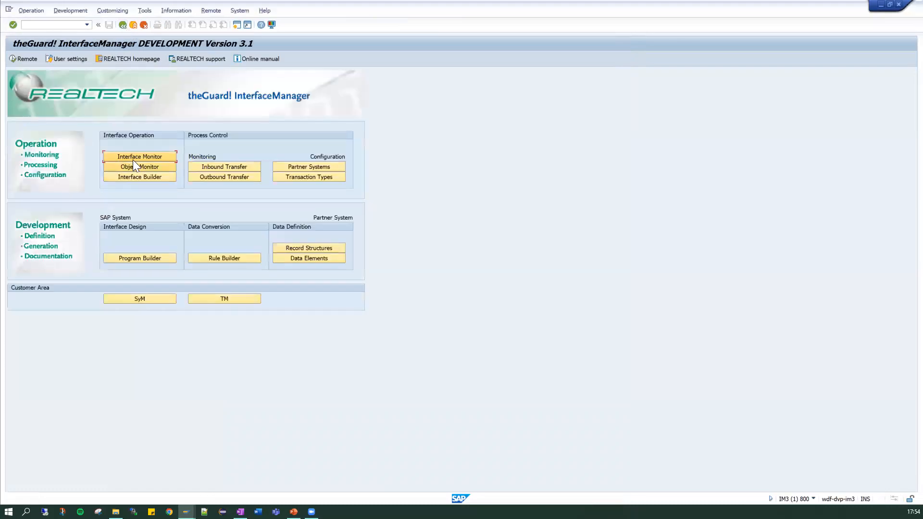
pyautogui.click(148, 157)
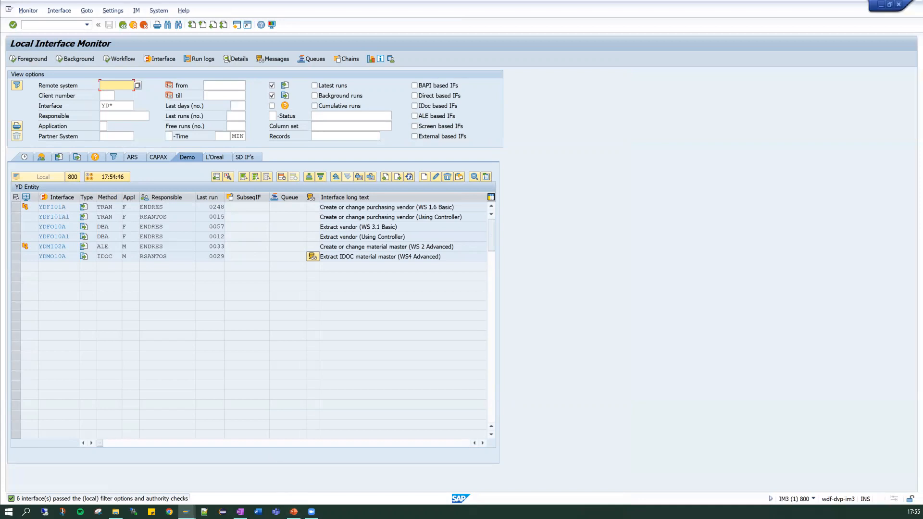
pyautogui.moveTo(240, 512)
pyautogui.moveTo(185, 512)
pyautogui.click(53, 207)
pyautogui.doubleClick(56, 227)
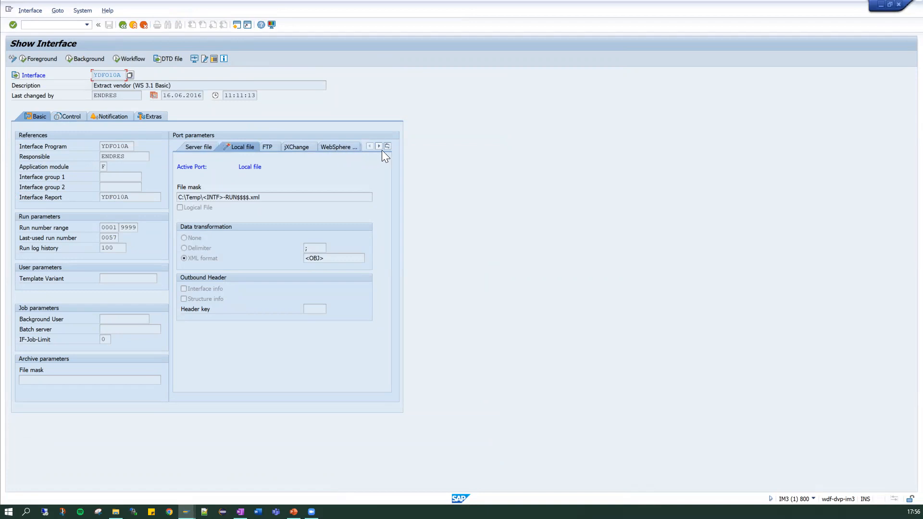
# Step: Show the interface's notification settings and widen the Execute, Send run log and Send error log columns of the mailing table
pyautogui.click(118, 116)
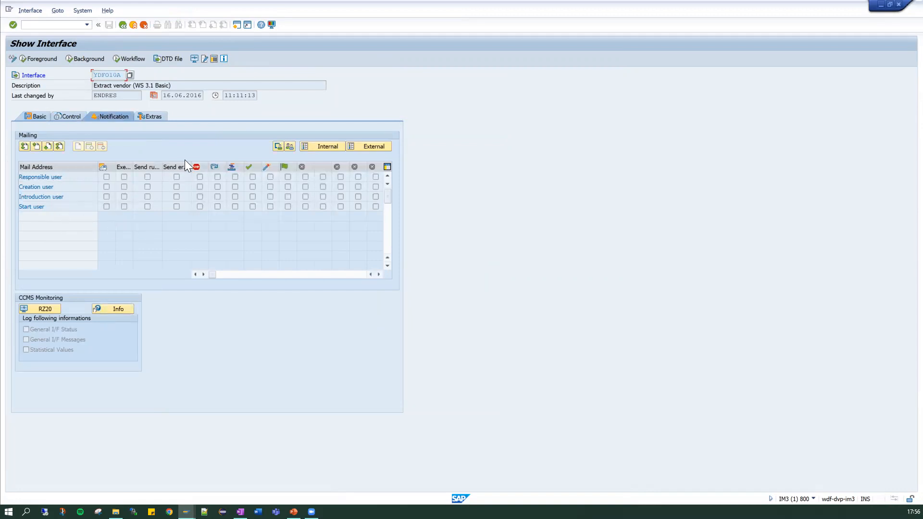
pyautogui.moveTo(191, 164); pyautogui.dragTo(288, 164)
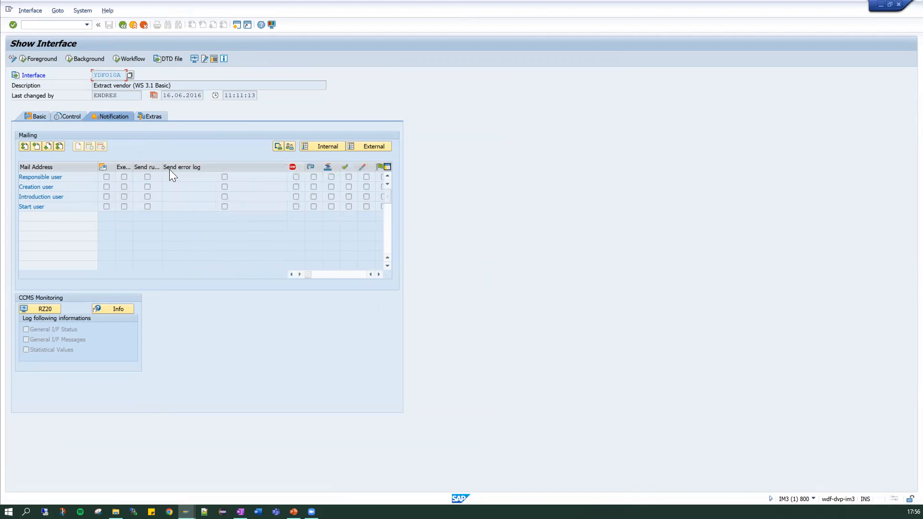
pyautogui.moveTo(164, 164); pyautogui.dragTo(197, 164)
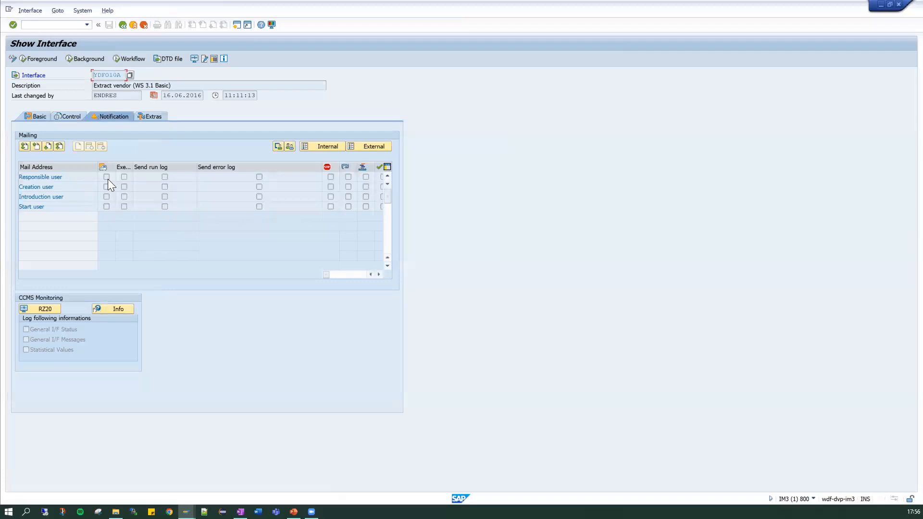
pyautogui.moveTo(133, 167); pyautogui.dragTo(156, 166)
pyautogui.click(378, 275)
pyautogui.click(378, 275)
pyautogui.click(350, 275)
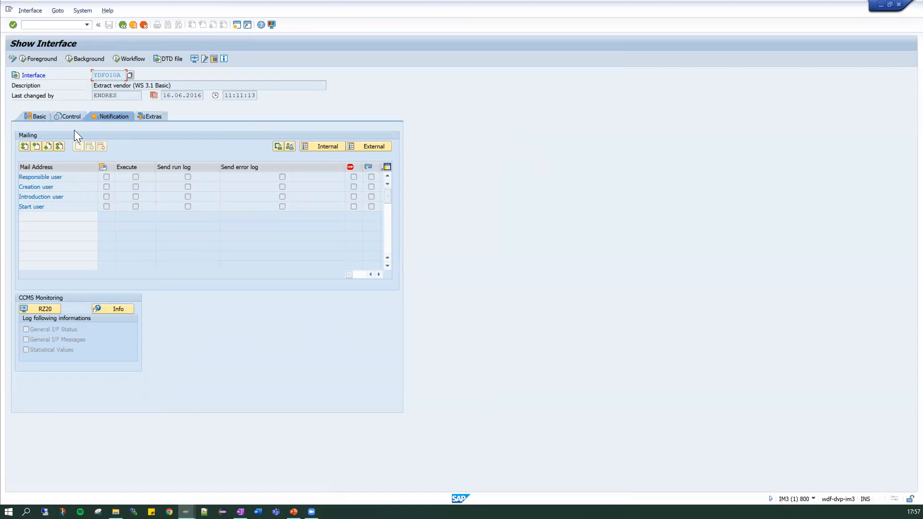
# Step: Return to the InterfaceManager start screen, open the Program Builder and display the header of interface program YDFI01A
pyautogui.click(122, 26)
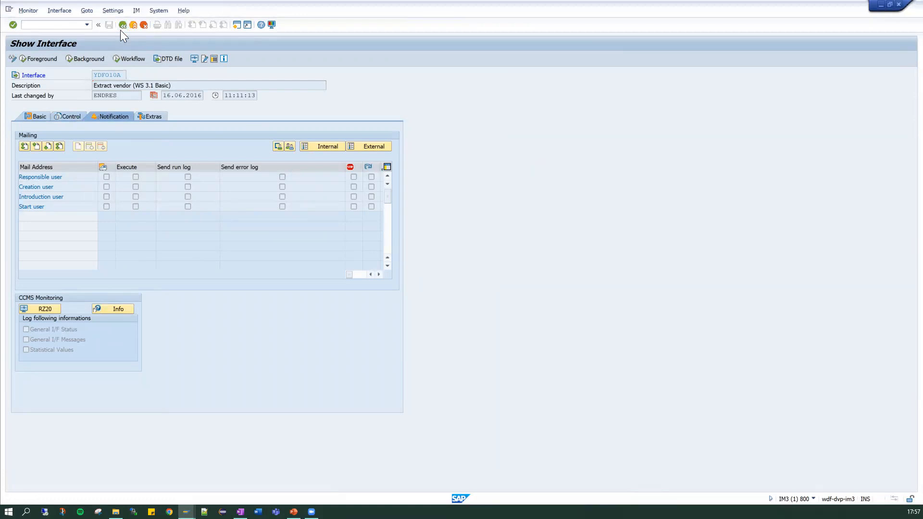
pyautogui.click(121, 26)
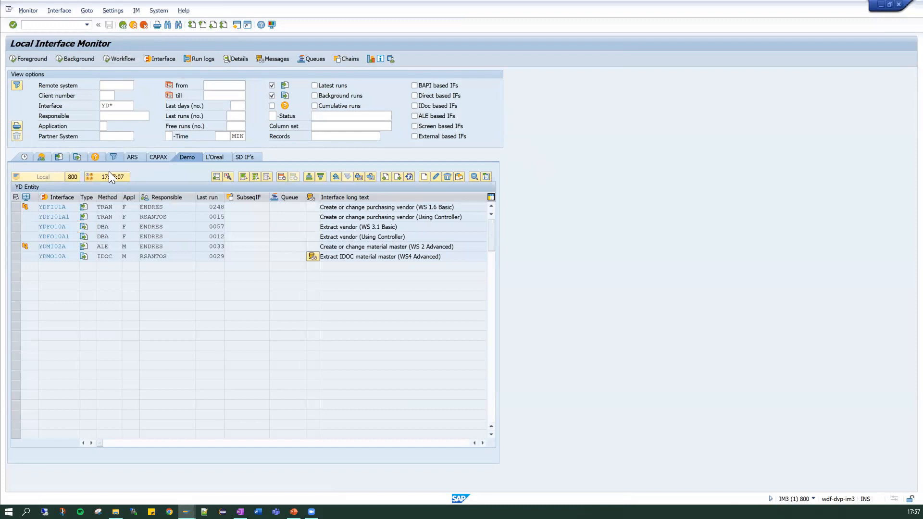
pyautogui.click(147, 259)
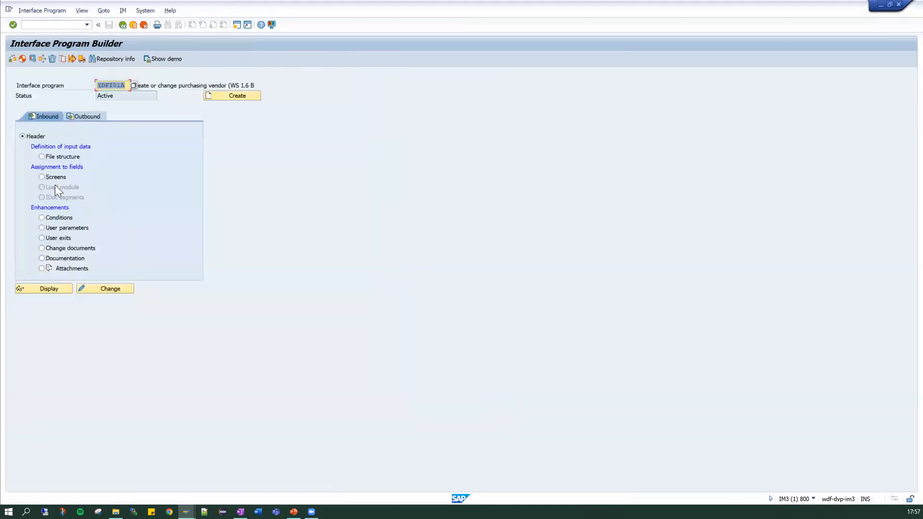
pyautogui.click(60, 290)
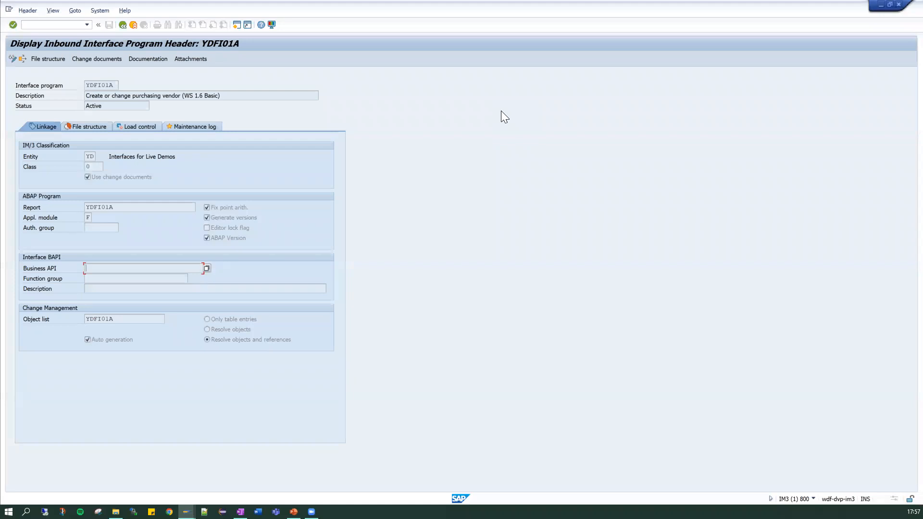
pyautogui.rightClick(464, 304)
pyautogui.click(247, 308)
# Step: Leave the program header and reopen the Interface Monitor with the demo interfaces
pyautogui.click(120, 25)
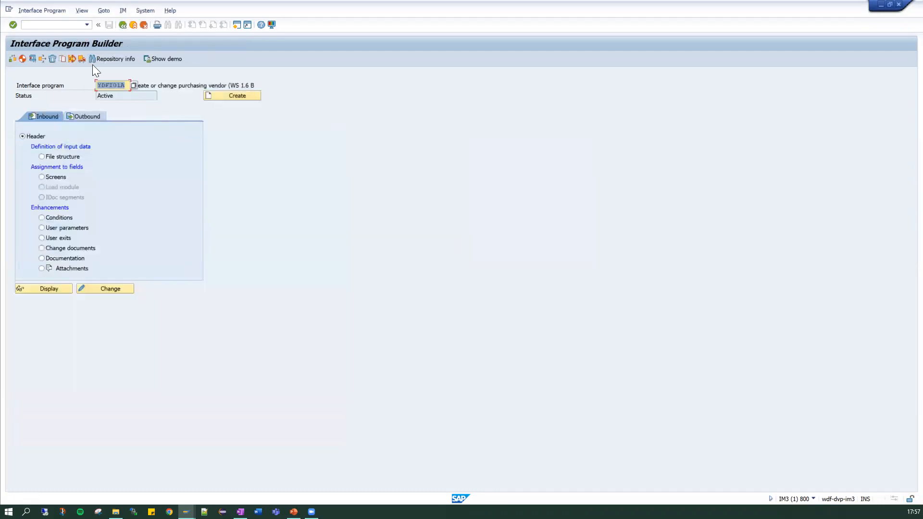
pyautogui.click(124, 24)
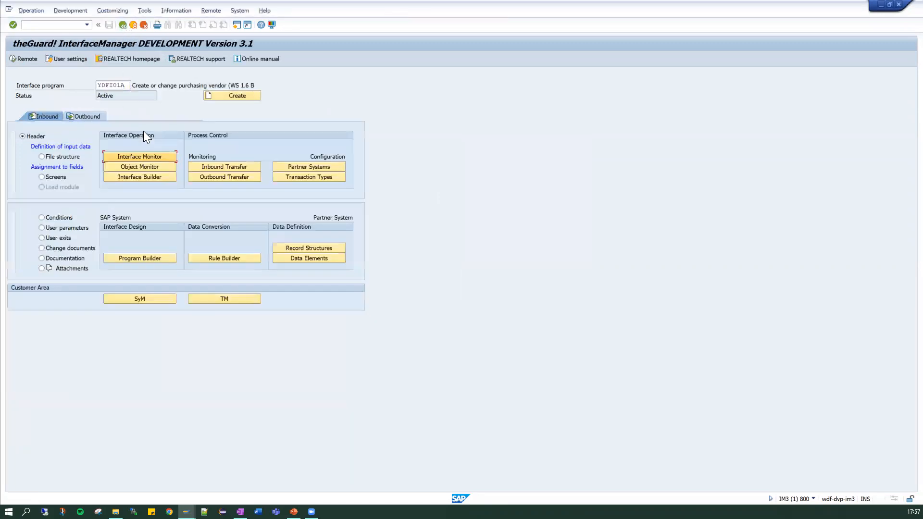
pyautogui.click(172, 158)
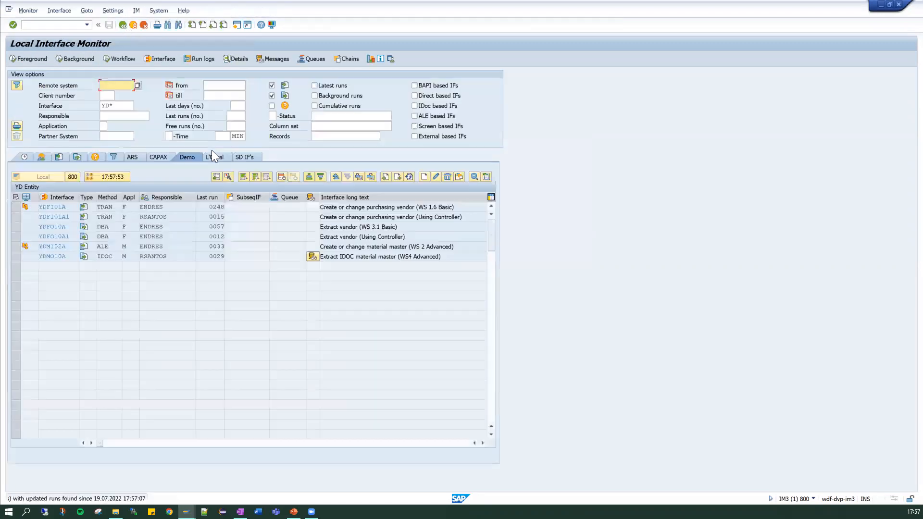
# Step: Open the run logs of YDFI01A, display run 0248's protocol and errors, and expand Error 1 to its message
pyautogui.doubleClick(219, 208)
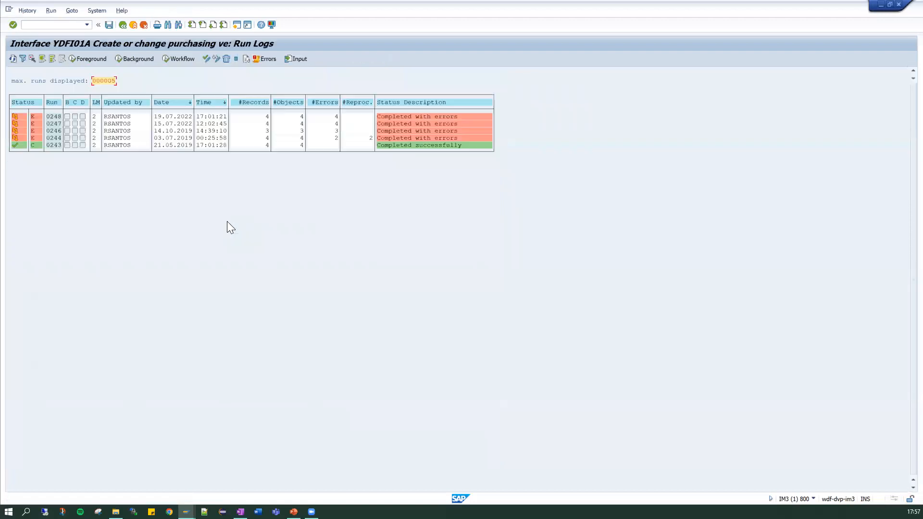
pyautogui.doubleClick(176, 118)
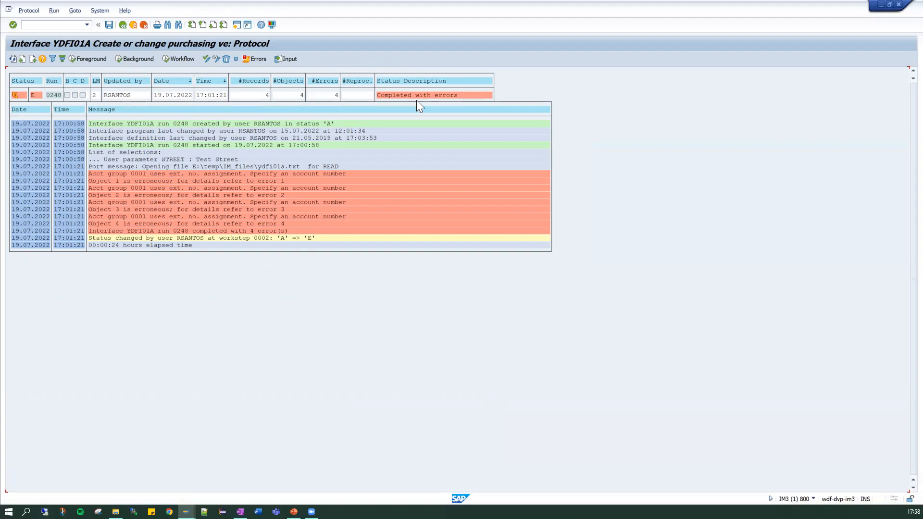
pyautogui.click(253, 58)
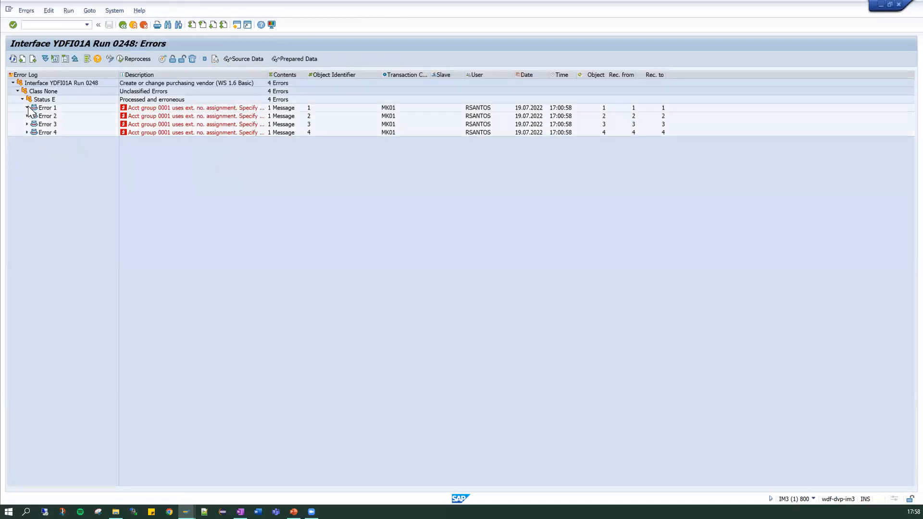
pyautogui.click(28, 107)
pyautogui.click(38, 109)
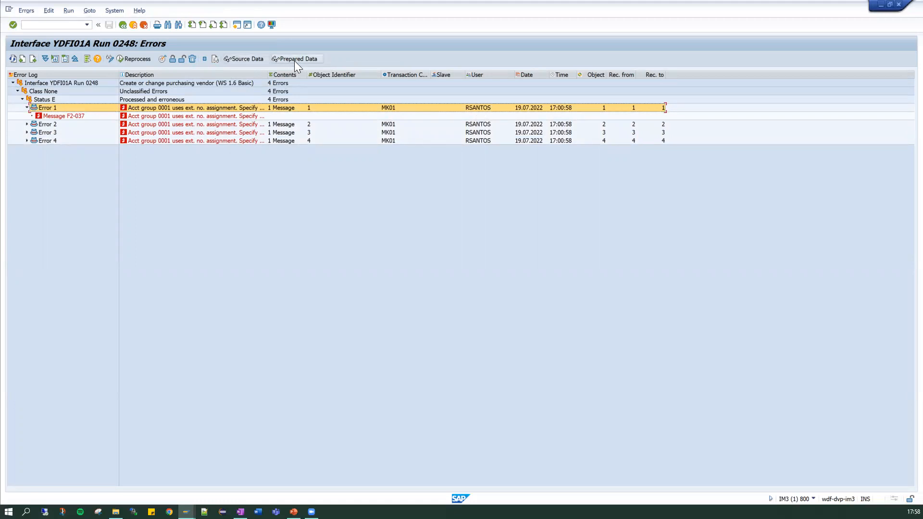
# Step: In the source data of Error 1, set the POSTALCODE field to 12346, save it and return to the error list
pyautogui.click(245, 59)
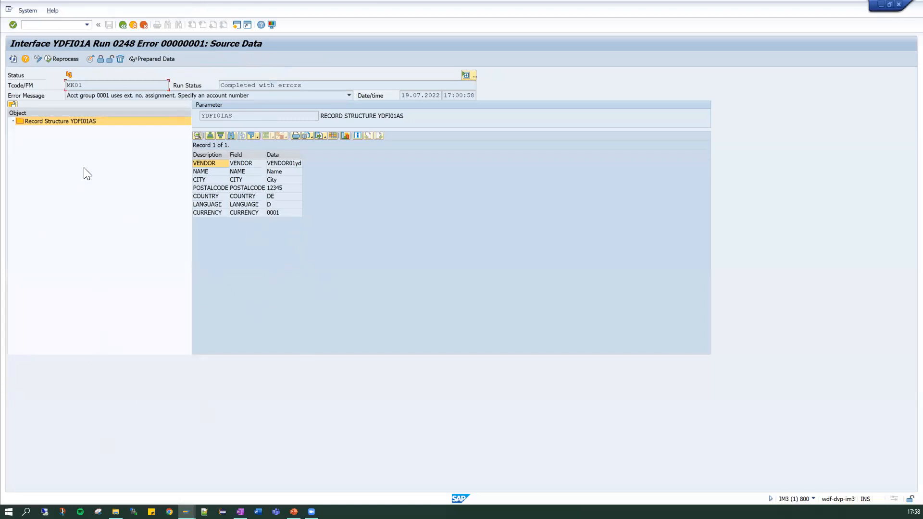
pyautogui.click(287, 189)
pyautogui.click(39, 58)
pyautogui.click(301, 188)
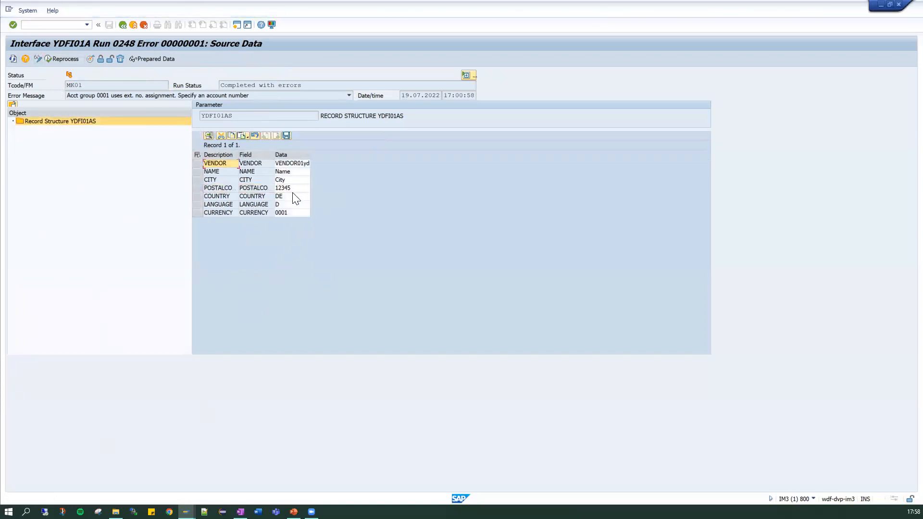
pyautogui.press('BackSpace')
pyautogui.write('6')
pyautogui.click(287, 134)
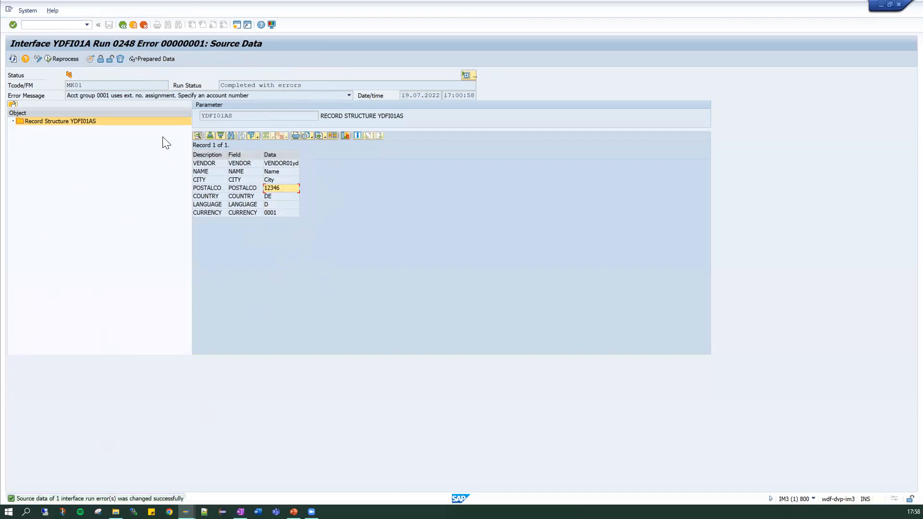
pyautogui.click(122, 25)
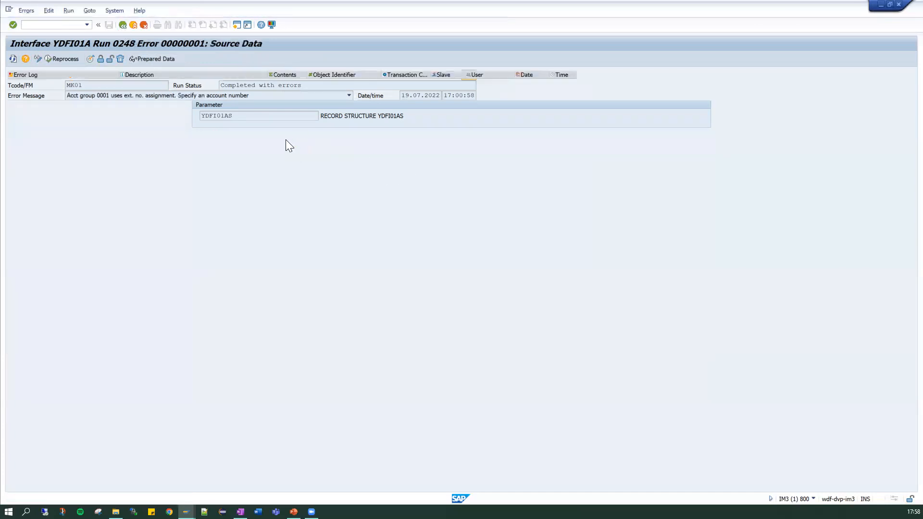
# Step: Display the prepared data of Error 1 and examine the field values of SAPMF02K screens 0107 and 0110
pyautogui.click(288, 59)
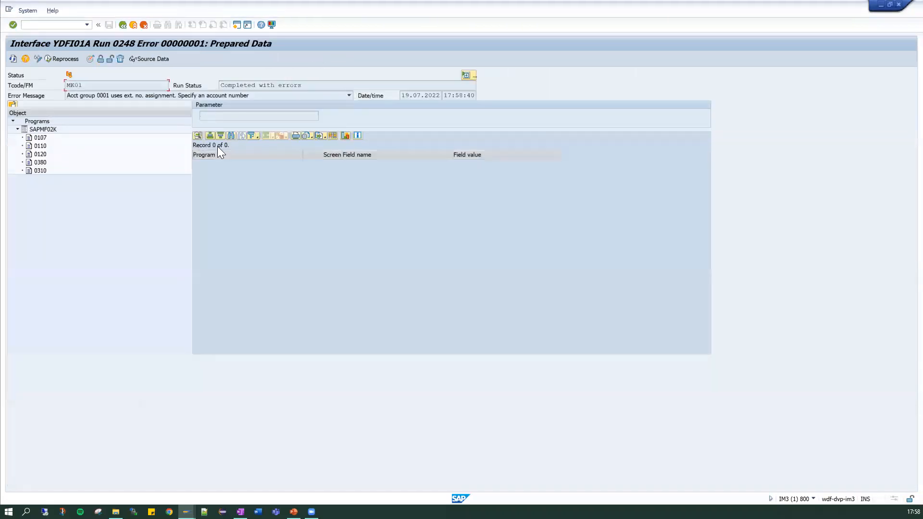
pyautogui.click(40, 129)
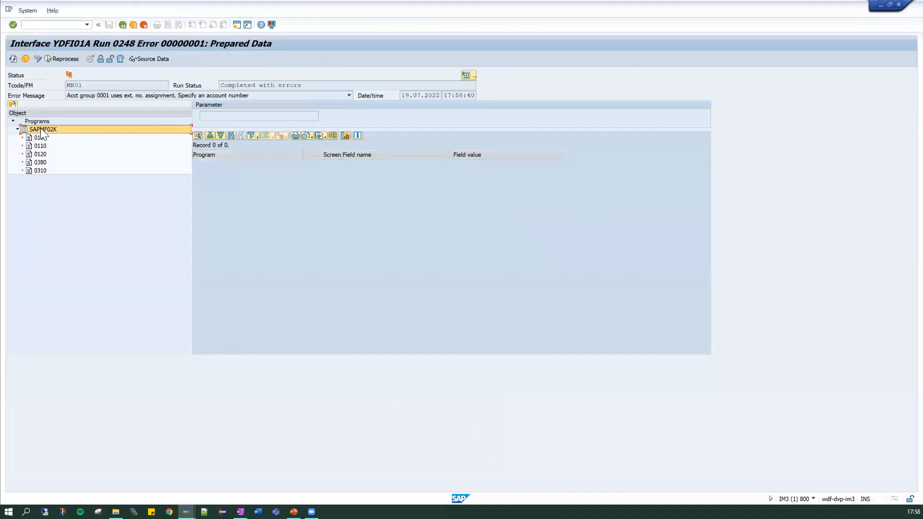
pyautogui.click(39, 154)
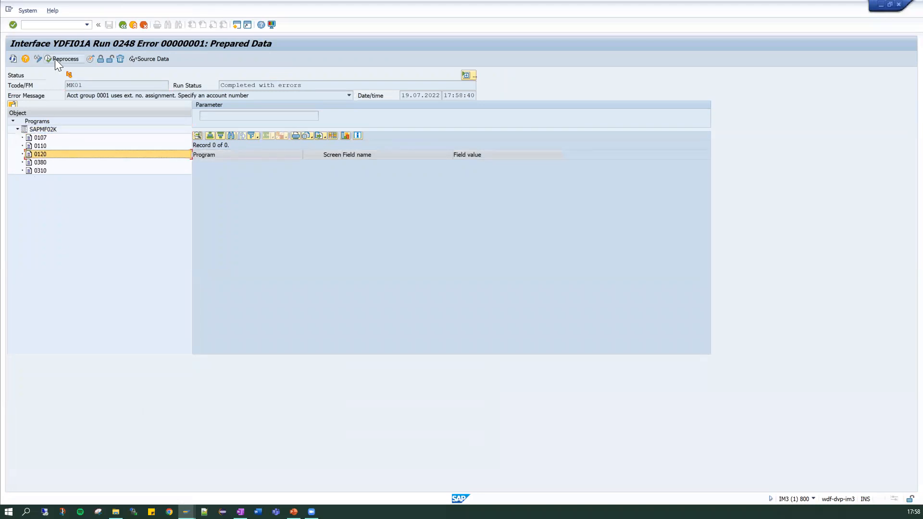
pyautogui.click(40, 138)
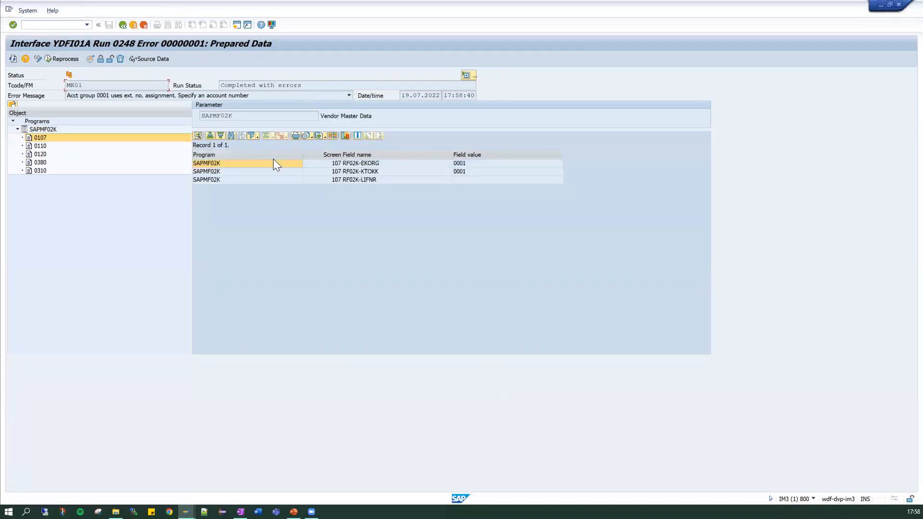
pyautogui.click(37, 155)
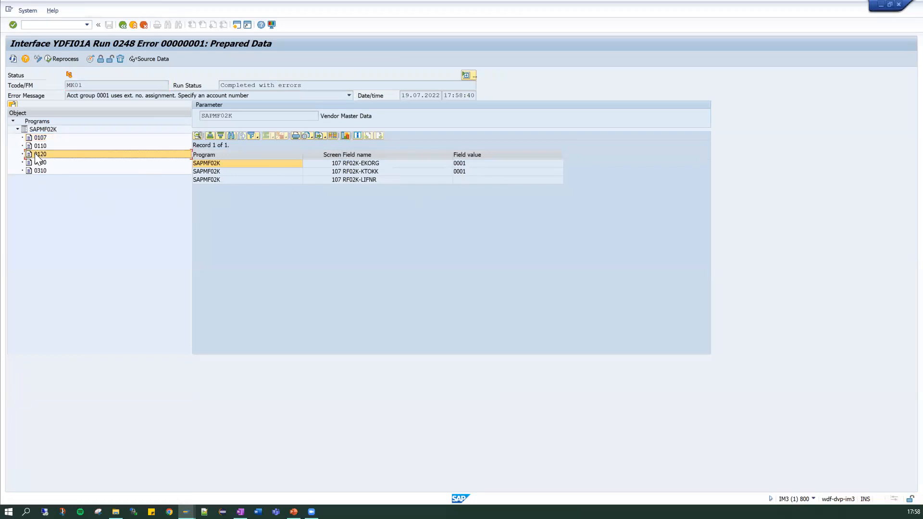
pyautogui.click(13, 104)
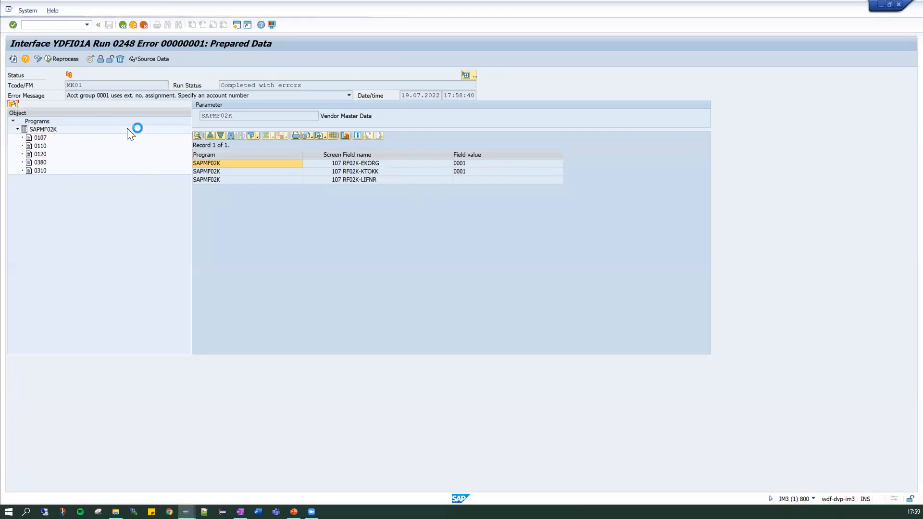
pyautogui.click(40, 146)
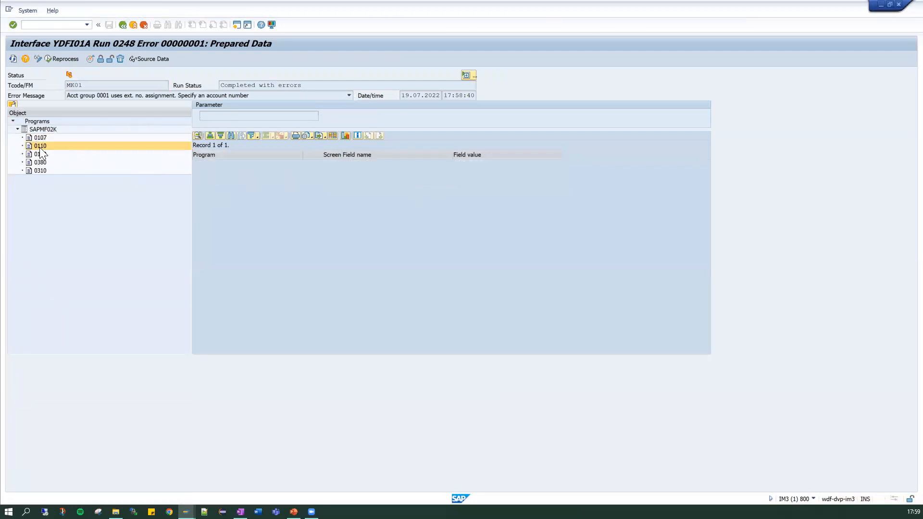
pyautogui.click(455, 212)
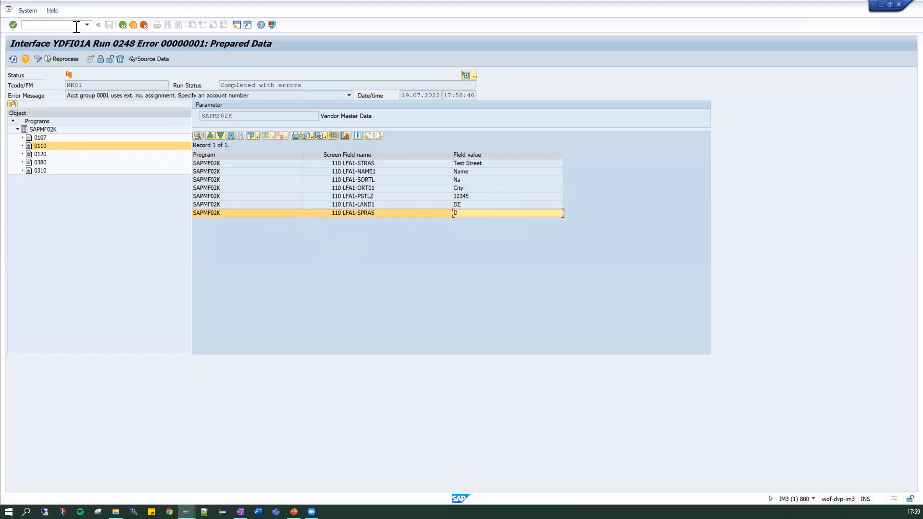
# Step: Leave the error data, run logs and Interface Monitor to return to the InterfaceManager start screen
pyautogui.click(121, 27)
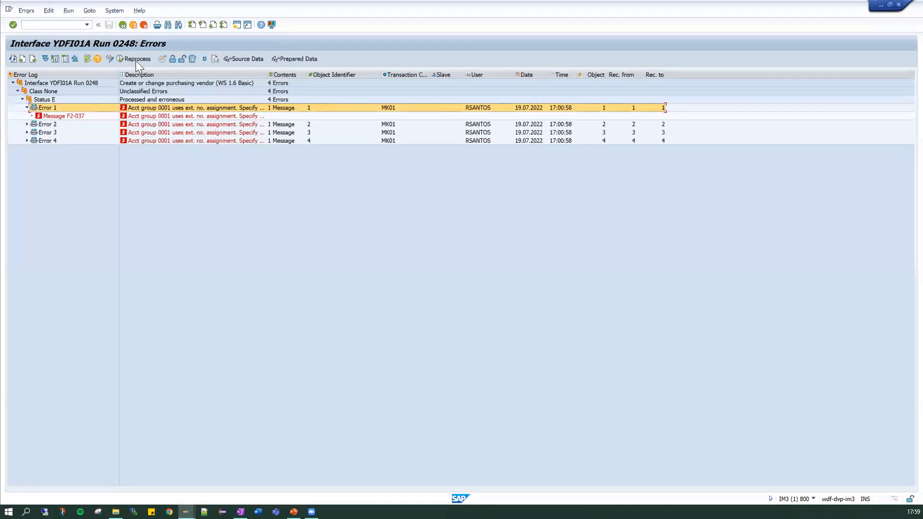
pyautogui.click(122, 25)
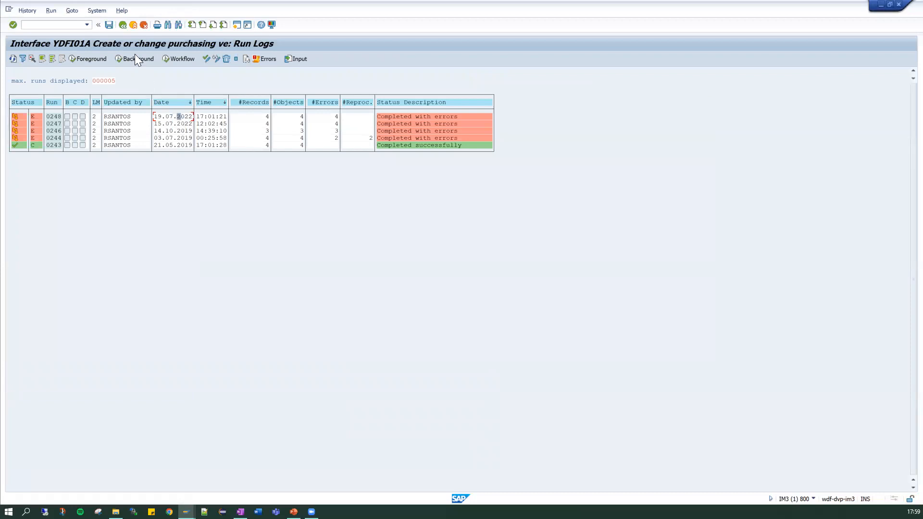
pyautogui.click(122, 24)
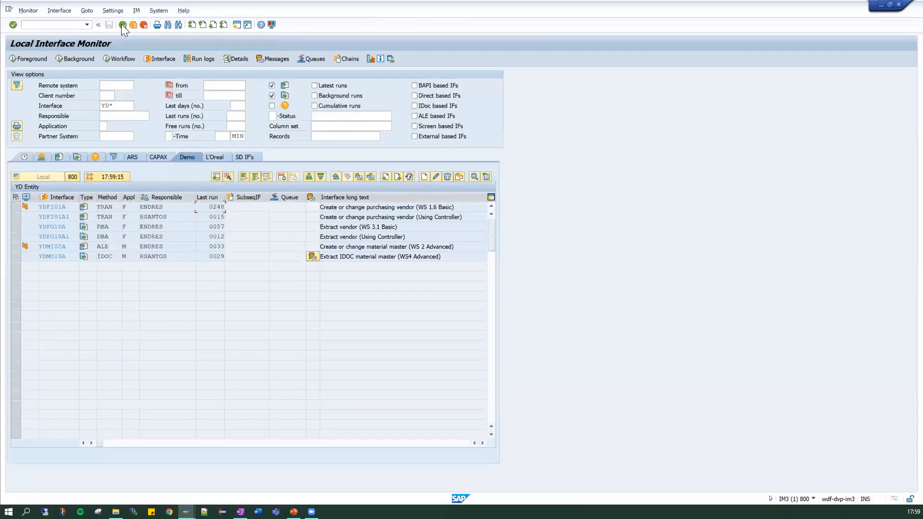
pyautogui.click(122, 27)
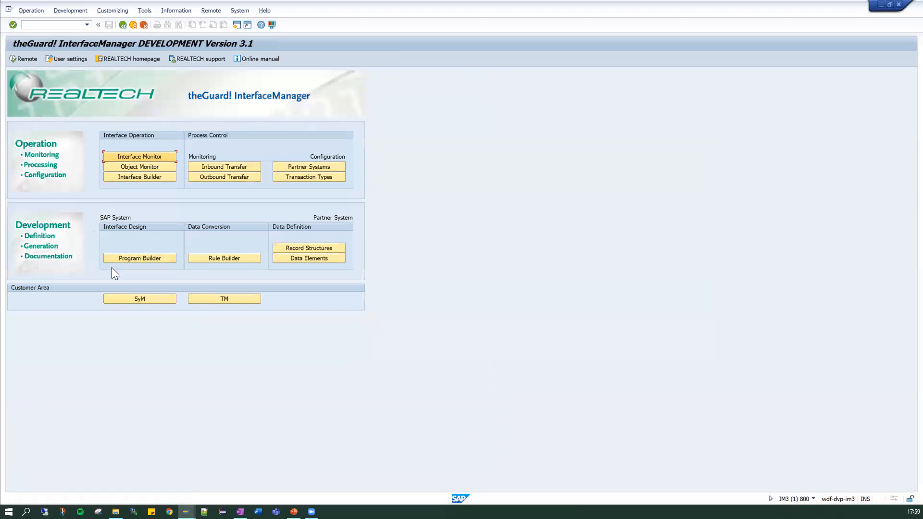
# Step: Display program YDFI01A's header in the Program Builder, view the load methods under its load control, and close the selection unchanged
pyautogui.click(142, 255)
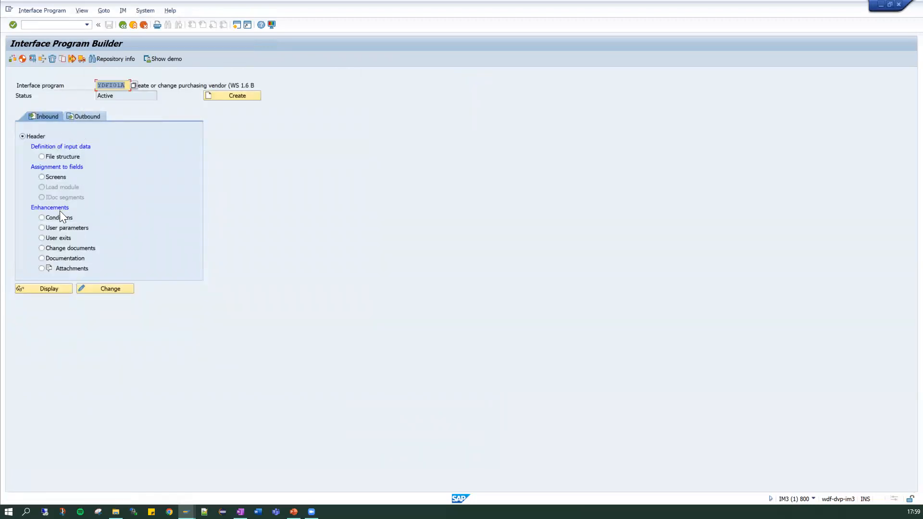
pyautogui.click(41, 177)
pyautogui.click(69, 290)
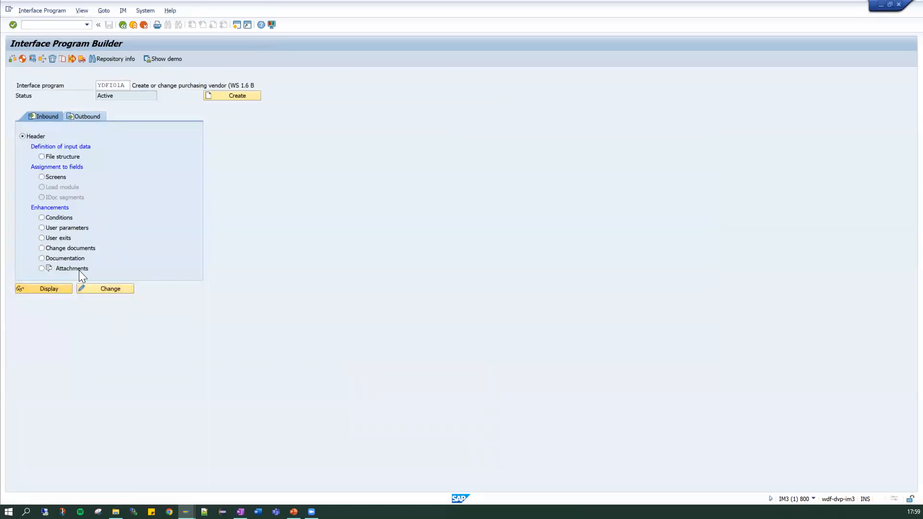
pyautogui.click(130, 127)
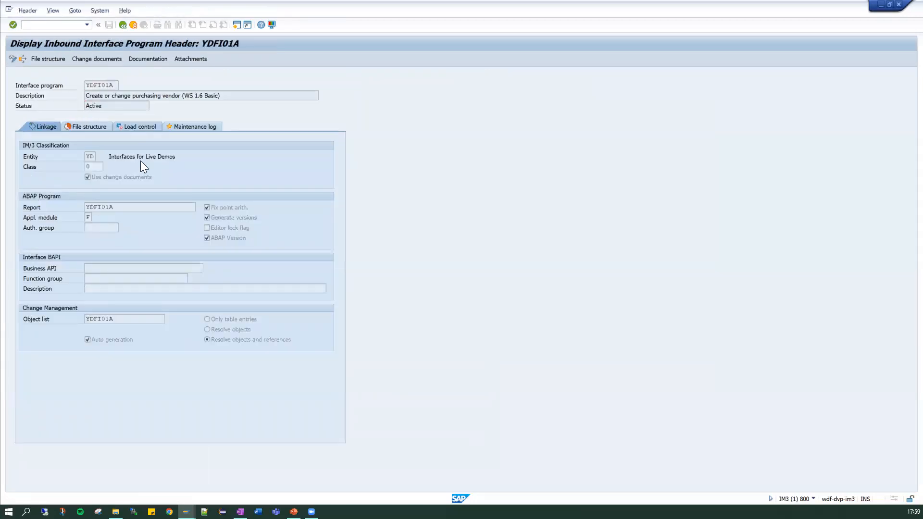
pyautogui.click(34, 147)
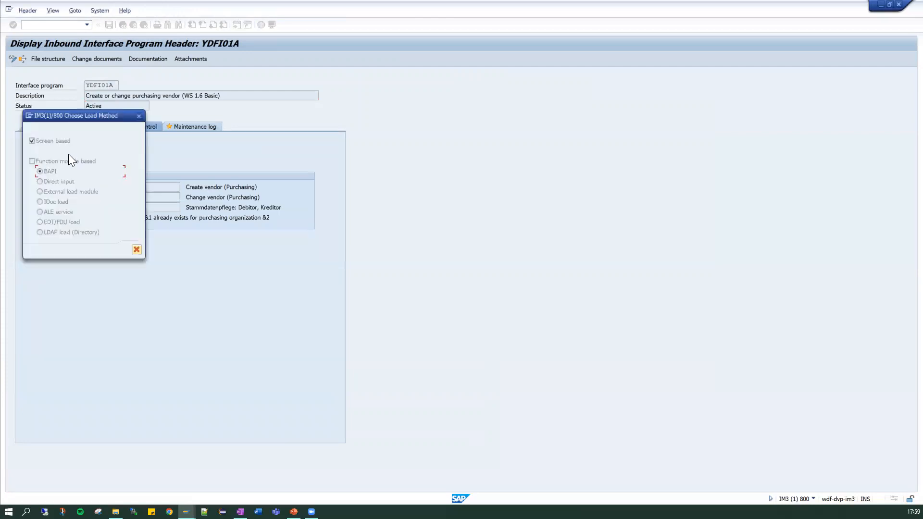
pyautogui.moveTo(97, 115); pyautogui.dragTo(169, 171)
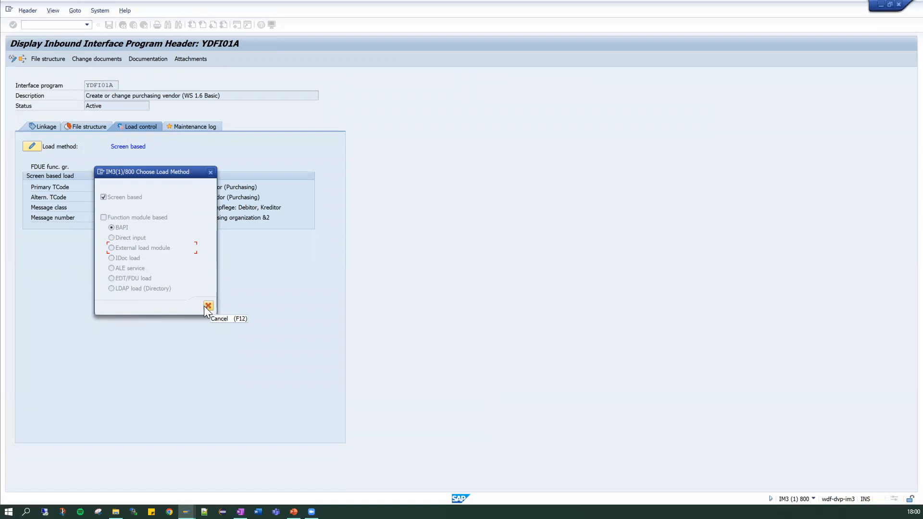
pyautogui.click(207, 306)
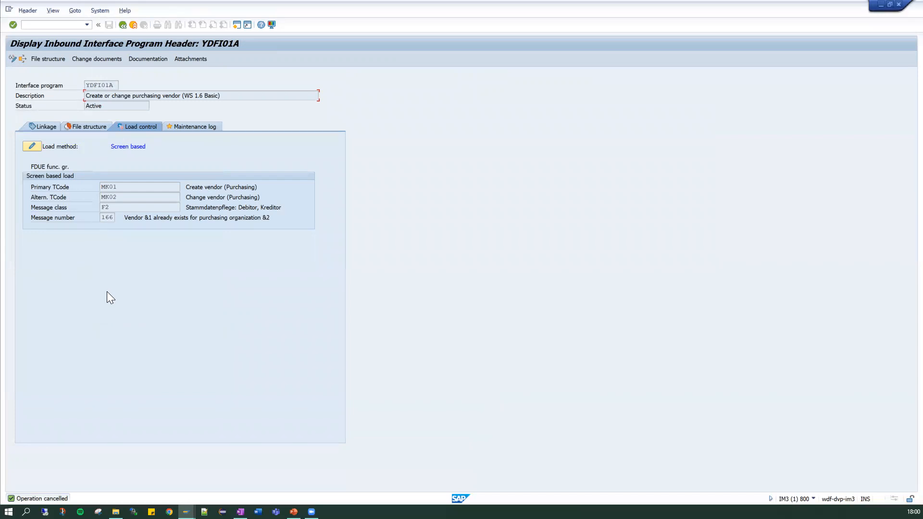
# Step: Leave the program header and the Program Builder and open the data conversion Rule Builder
pyautogui.click(123, 24)
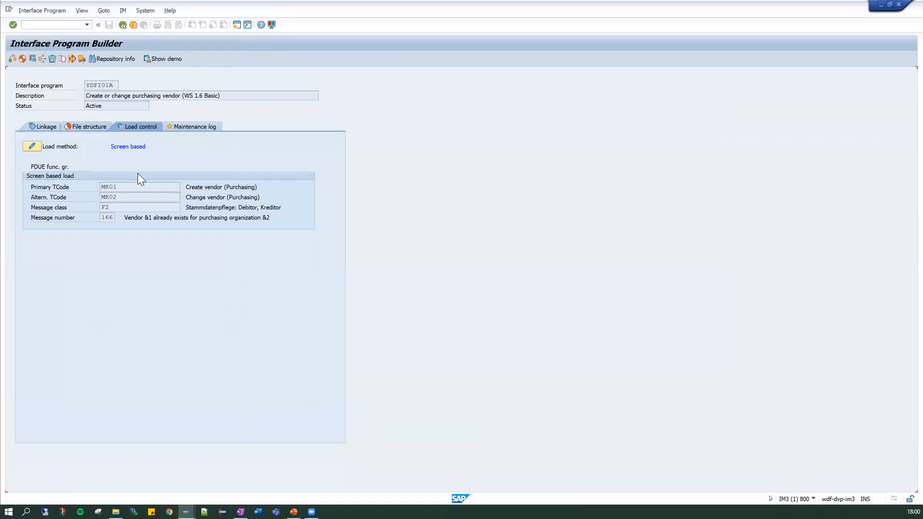
pyautogui.click(123, 25)
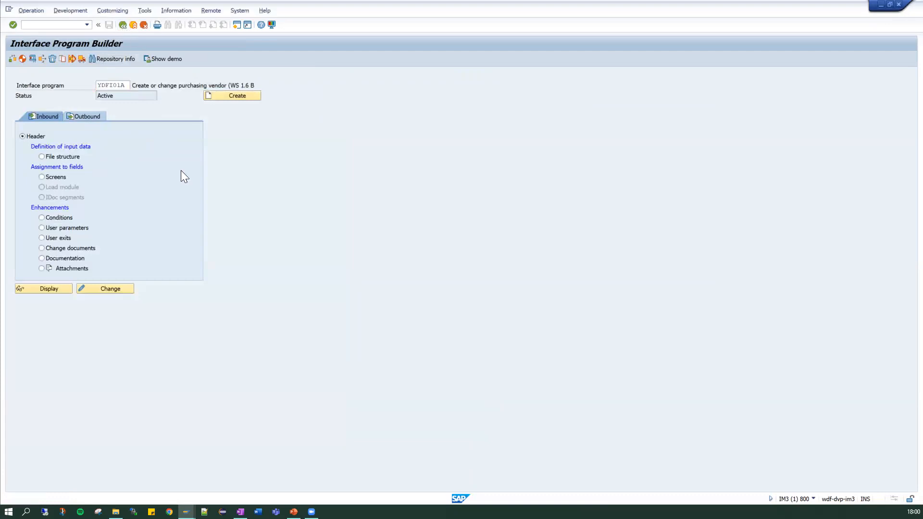
pyautogui.click(229, 258)
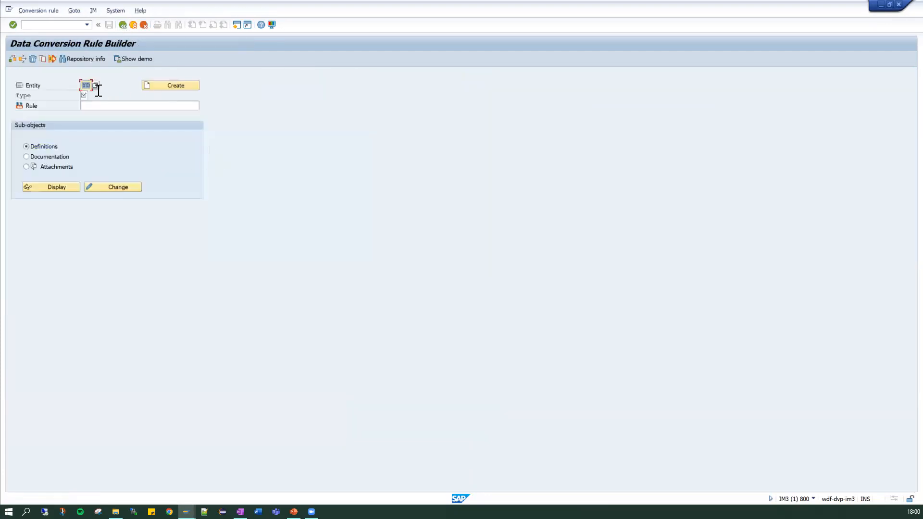
# Step: Set the rule type to I and try to look up conversion rules for entity ZY
pyautogui.click(84, 95)
pyautogui.click(88, 86)
pyautogui.press('Return')
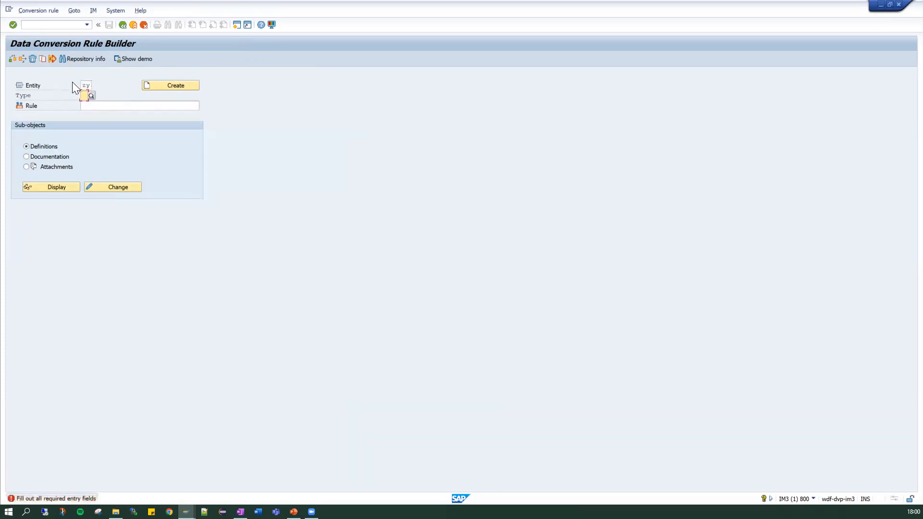
pyautogui.press('Return')
pyautogui.click(97, 106)
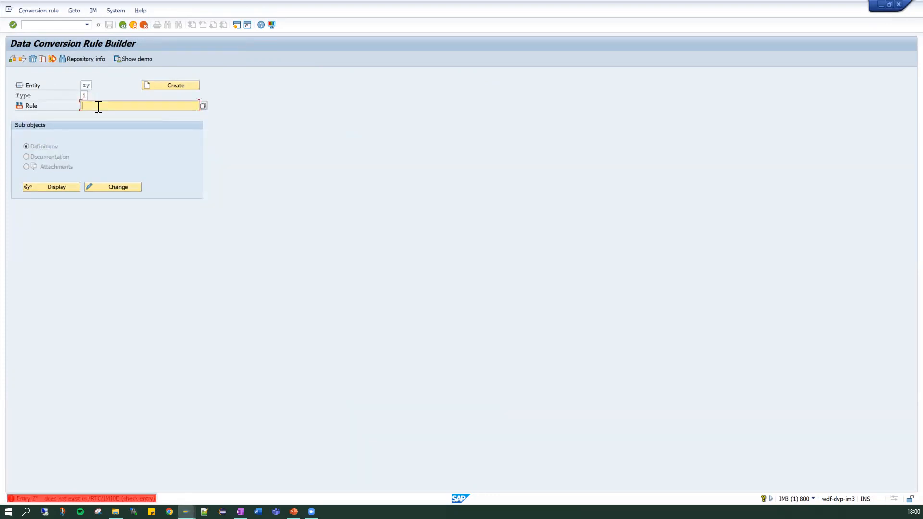
pyautogui.click(205, 106)
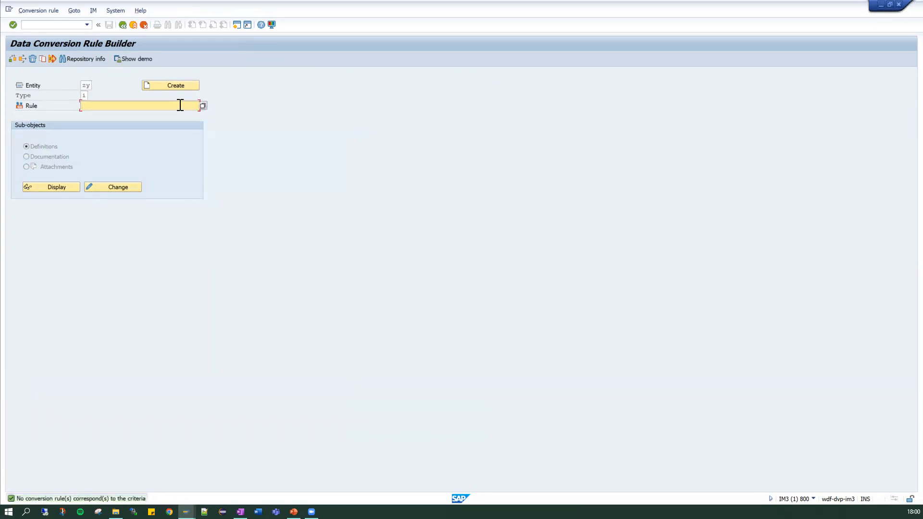
pyautogui.click(203, 105)
# Step: Set the entity to ZR, pick inbound rule DATE from the list of rules, and display its definitions
pyautogui.write('date')
pyautogui.press('Return')
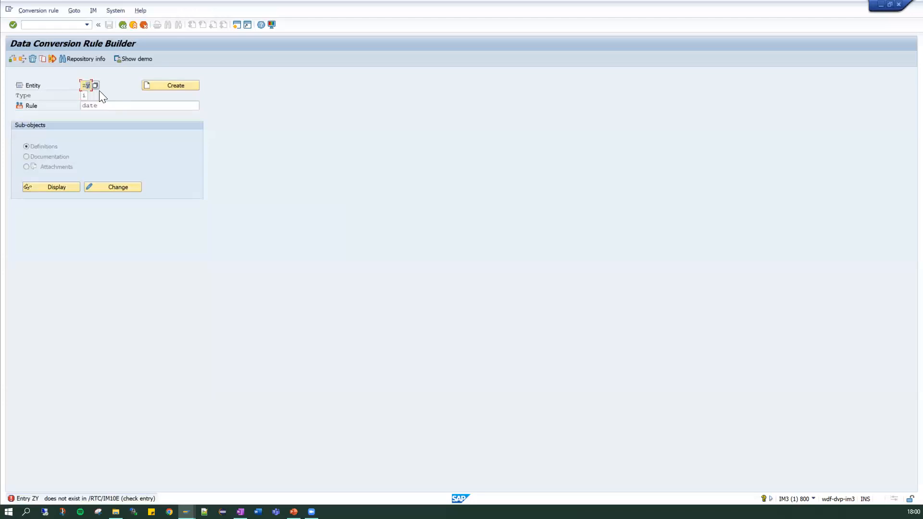
pyautogui.press('Return')
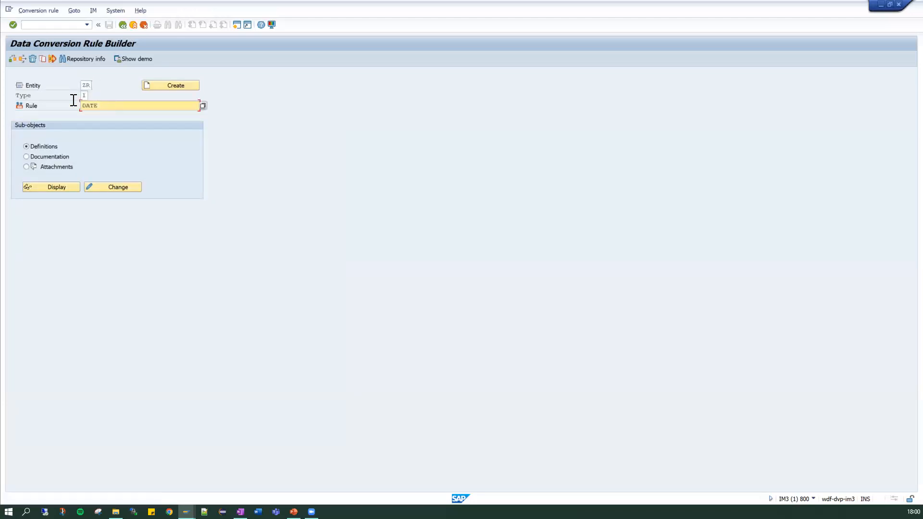
pyautogui.press('BackSpace')
pyautogui.press('F4')
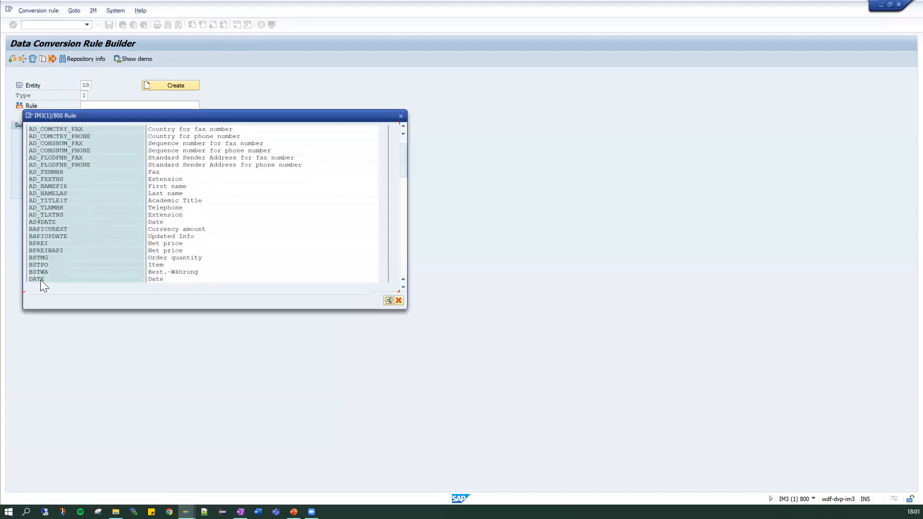
pyautogui.doubleClick(40, 278)
pyautogui.click(58, 187)
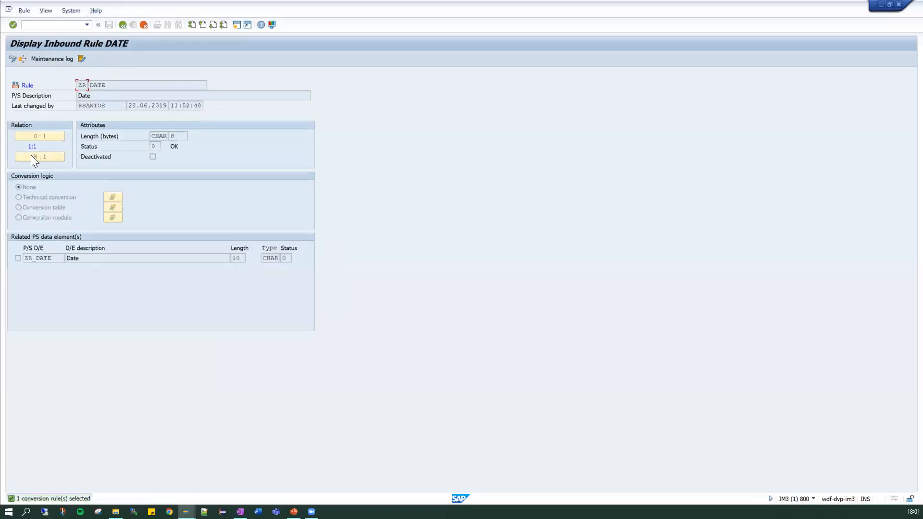
# Step: Switch rule DATE to change mode and examine its 1:1 relation, related data element and conversion logic
pyautogui.click(13, 59)
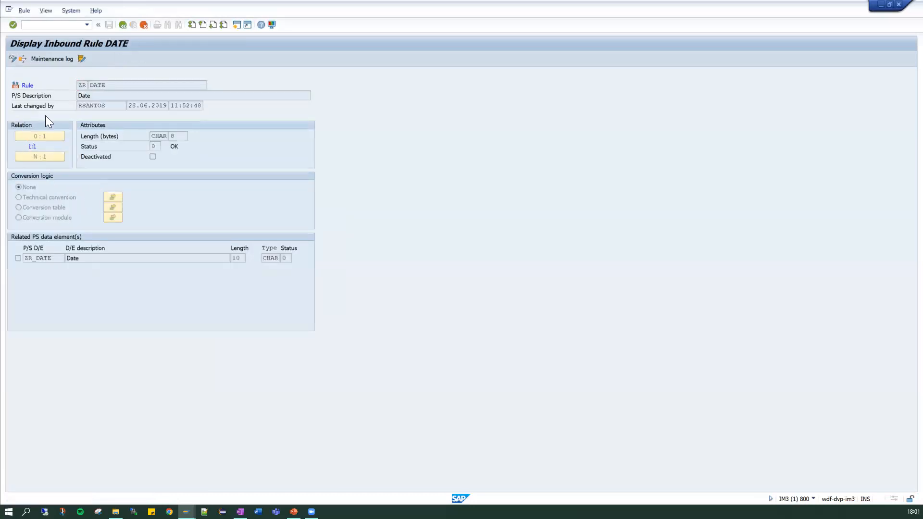
pyautogui.doubleClick(32, 146)
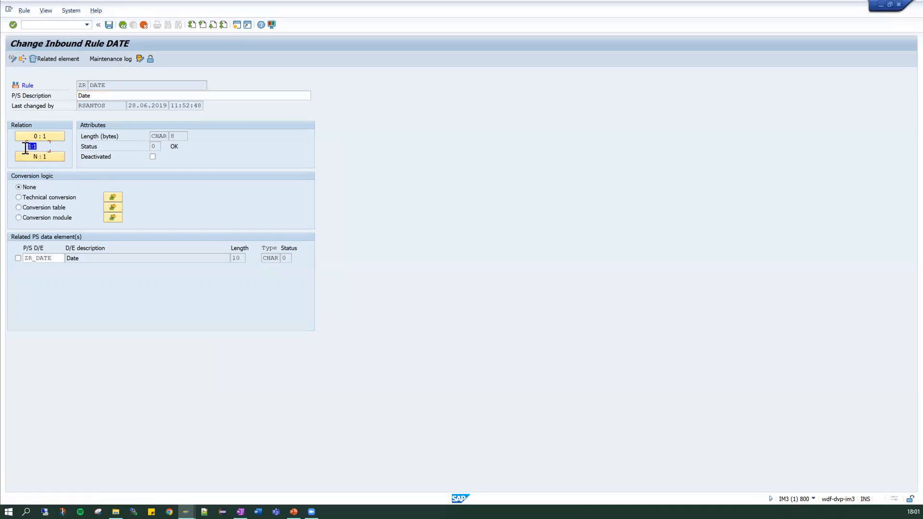
pyautogui.click(33, 147)
pyautogui.click(44, 258)
pyautogui.click(28, 187)
# Step: Review the available inbound conversion types for a technical conversion, including the date formats, and cancel without choosing one
pyautogui.click(116, 195)
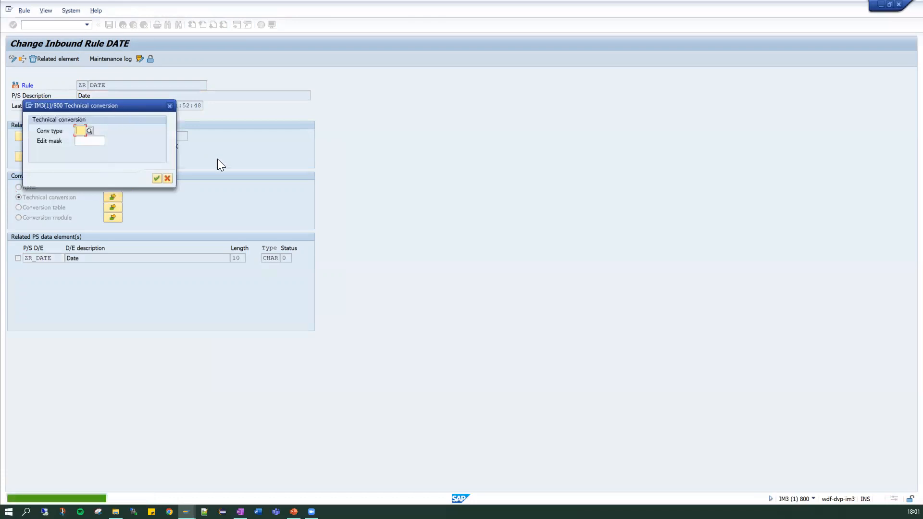
pyautogui.click(206, 154)
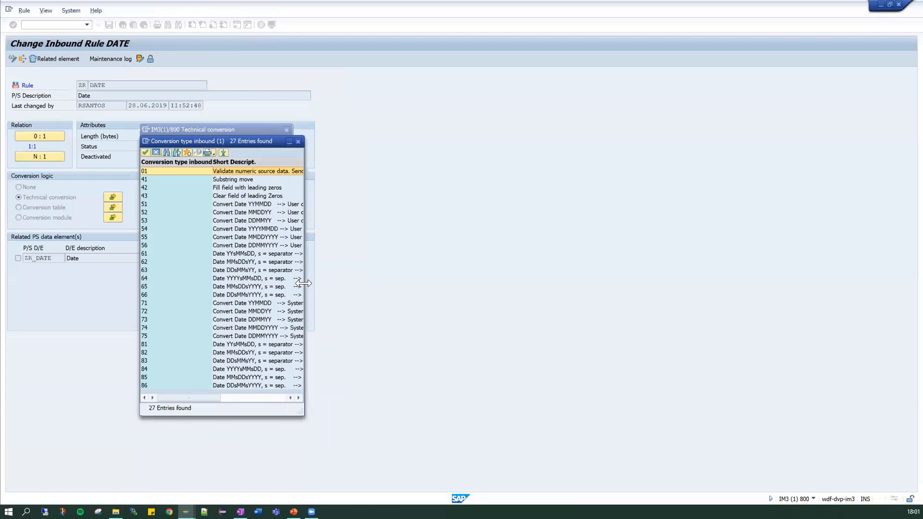
pyautogui.moveTo(304, 283); pyautogui.dragTo(516, 284)
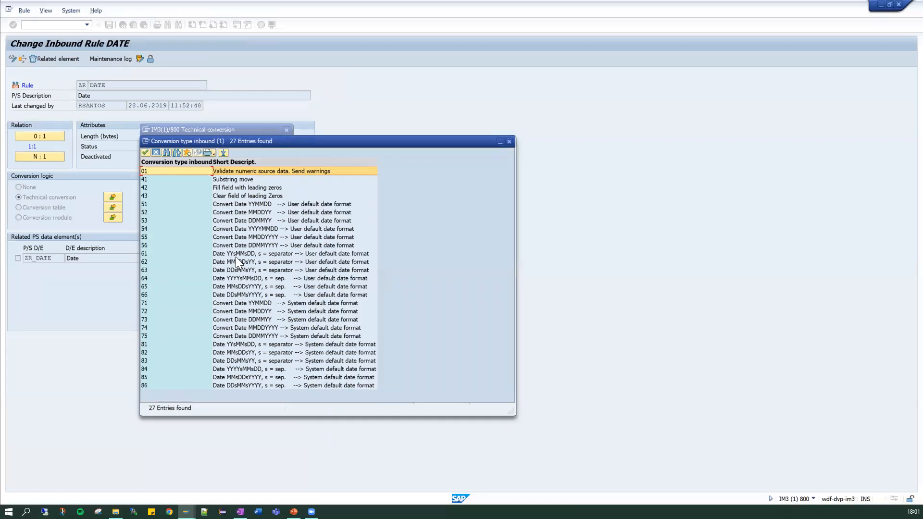
pyautogui.click(232, 378)
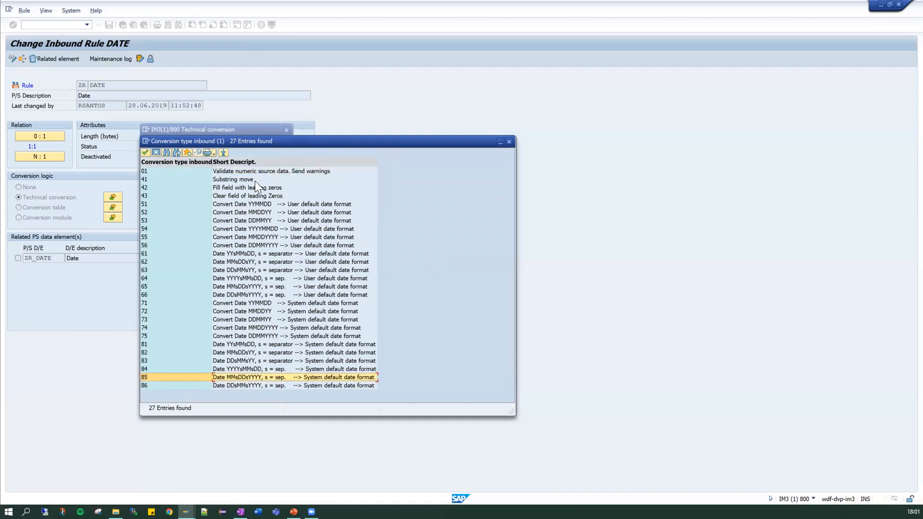
pyautogui.click(509, 142)
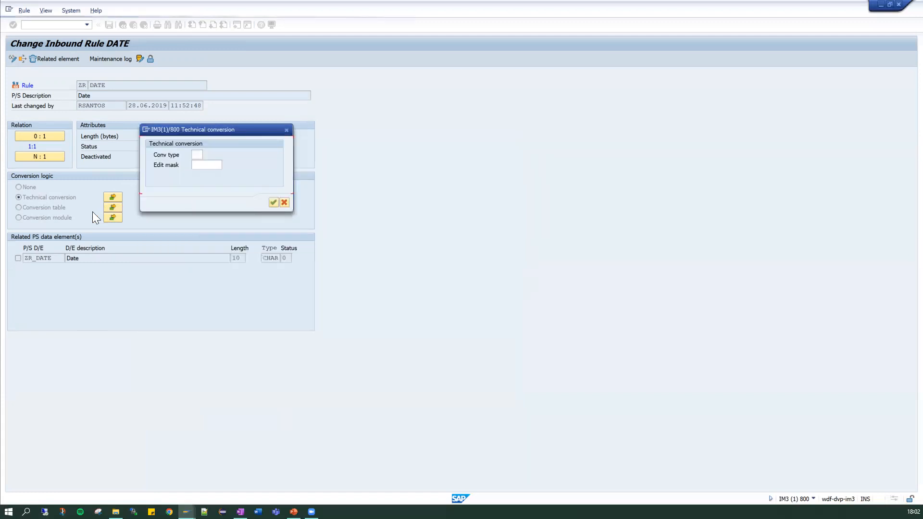
pyautogui.click(284, 202)
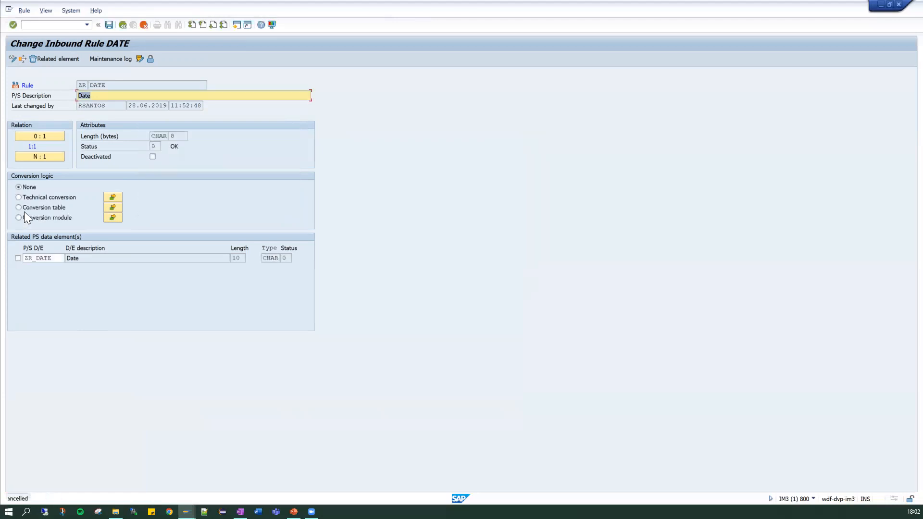
# Step: Reopen the technical conversion settings to view the edit mask field and cancel without entering anything
pyautogui.click(119, 198)
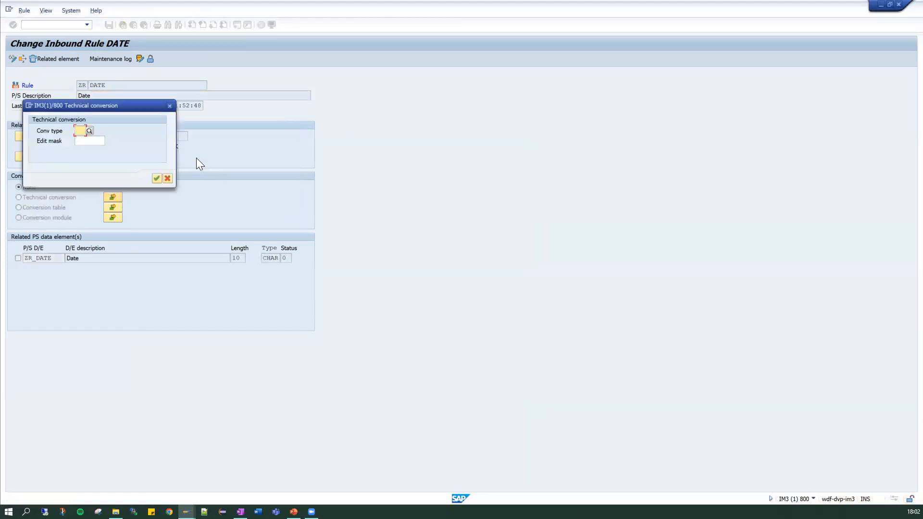
pyautogui.click(89, 140)
pyautogui.click(168, 178)
# Step: Select the conversion table logic, save the rule, view the table's source and target value columns, and cancel the table maintenance
pyautogui.click(37, 207)
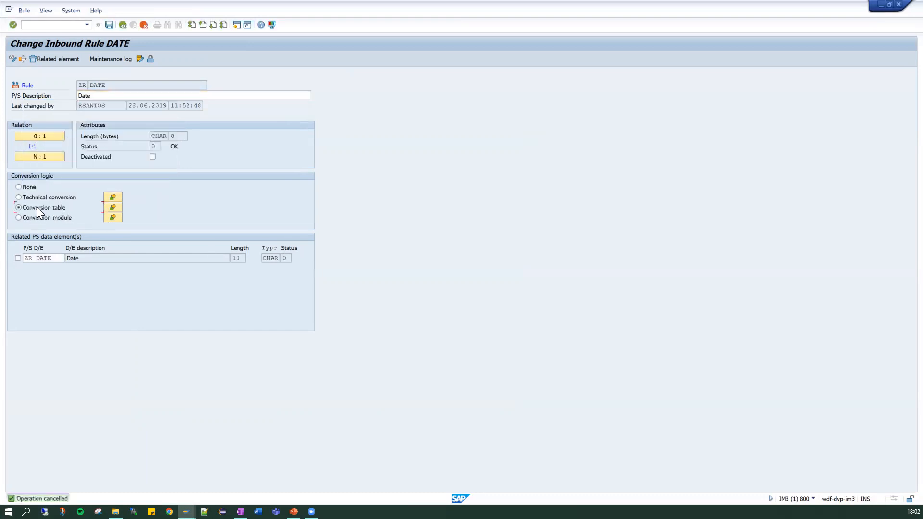
pyautogui.click(119, 206)
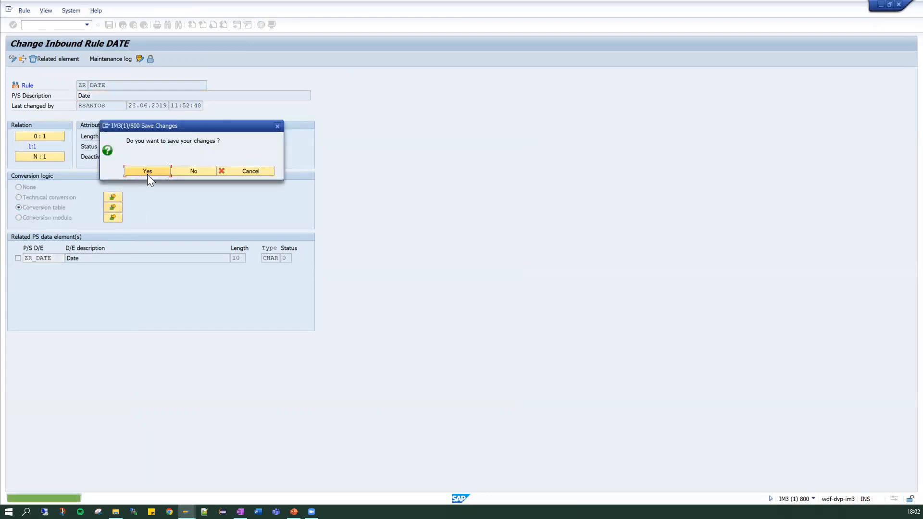
pyautogui.click(147, 171)
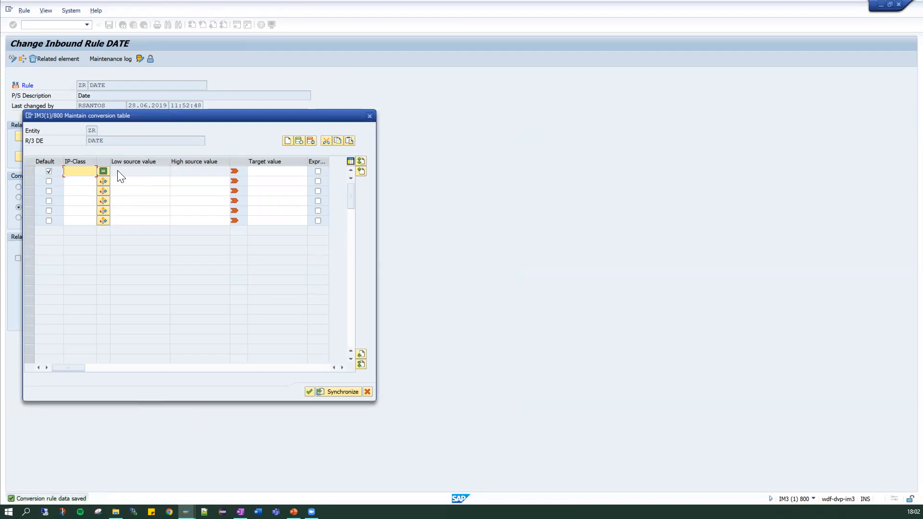
pyautogui.click(275, 171)
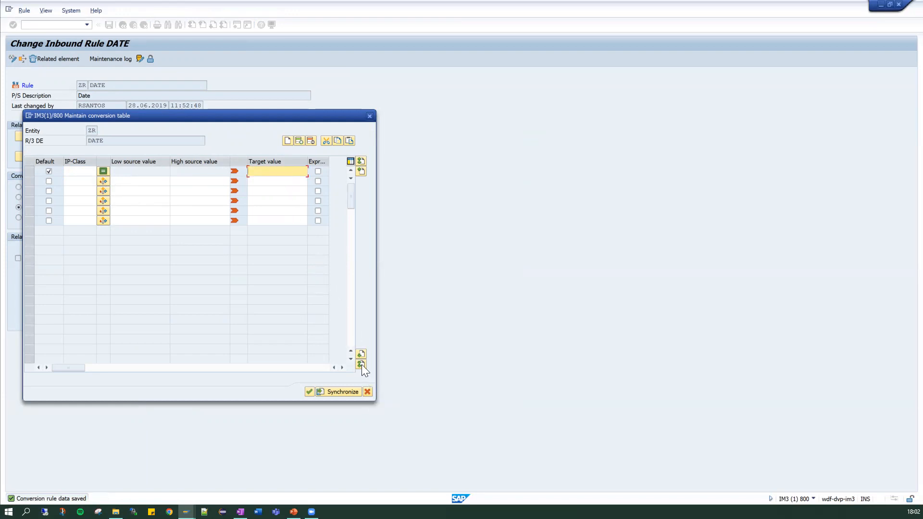
pyautogui.click(369, 393)
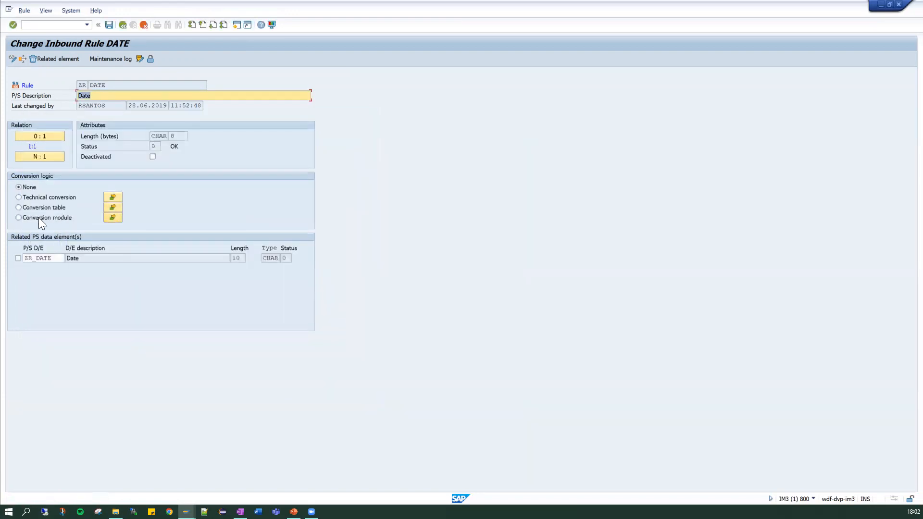
# Step: Set rule DATE's conversion logic to Conversion module, save the rule, and decline to create the module
pyautogui.click(38, 218)
pyautogui.click(117, 220)
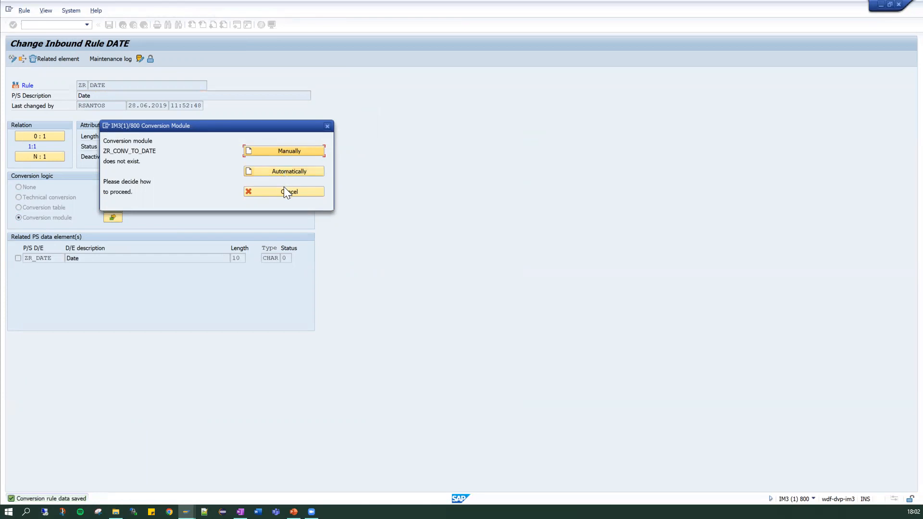
pyautogui.click(284, 193)
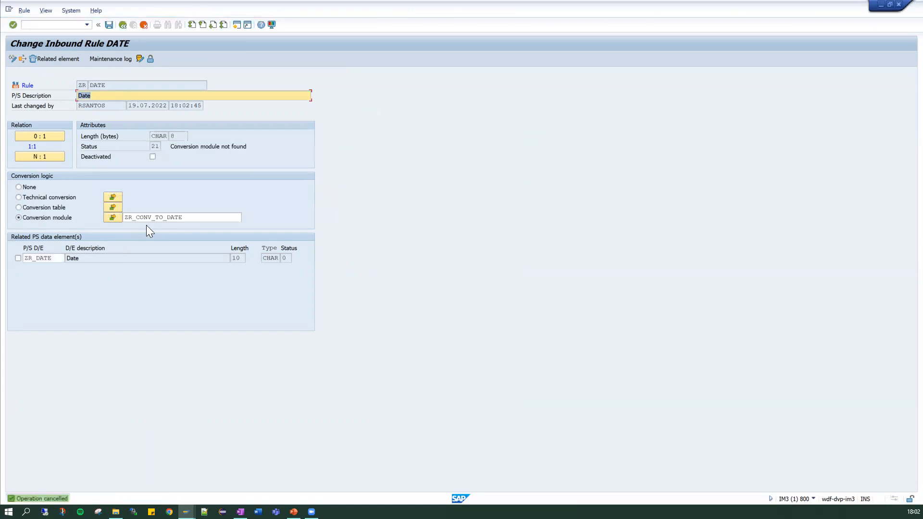
pyautogui.click(158, 217)
pyautogui.hotkey('ctrl', 's')
pyautogui.click(315, 194)
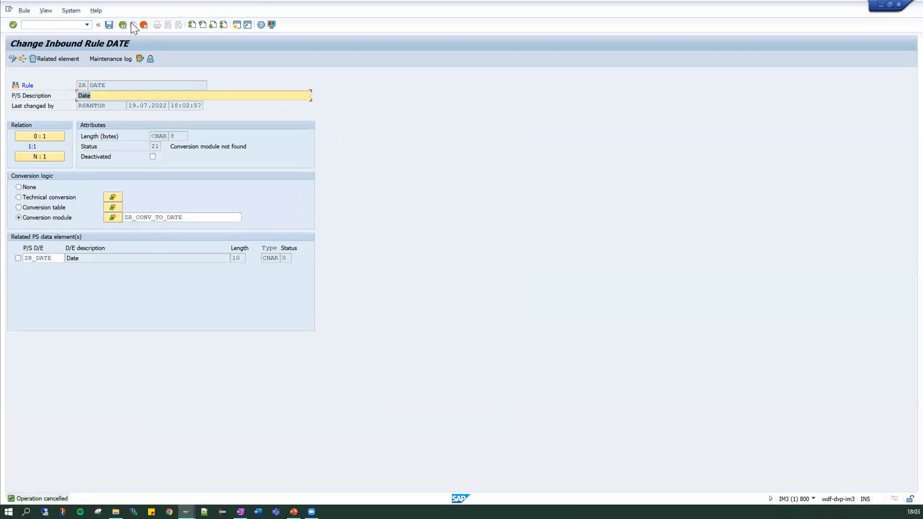
# Step: Leave rule DATE without saving further changes and exit the Rule Builder to the InterfaceManager start screen
pyautogui.click(122, 24)
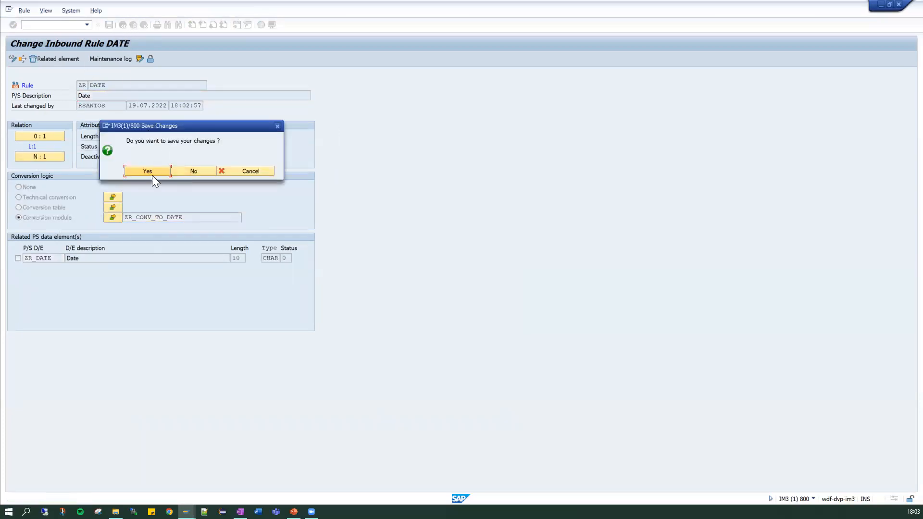
pyautogui.click(180, 173)
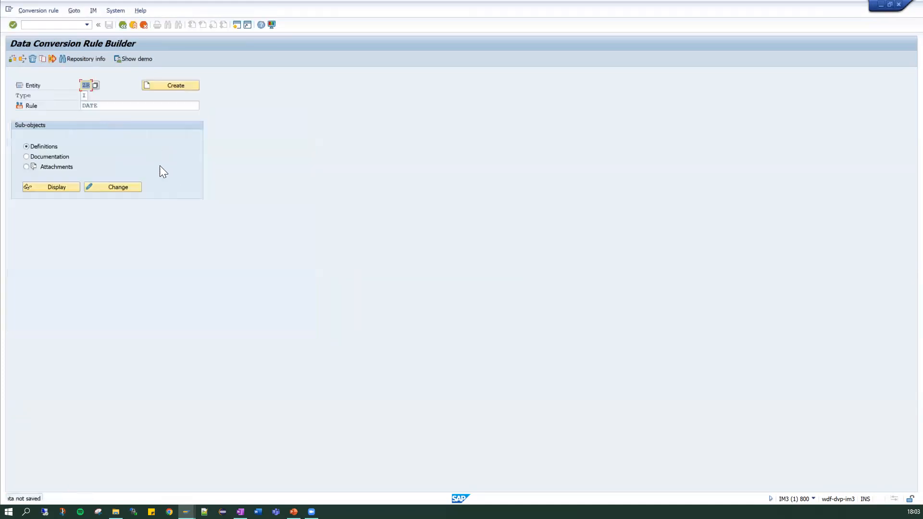
pyautogui.click(121, 25)
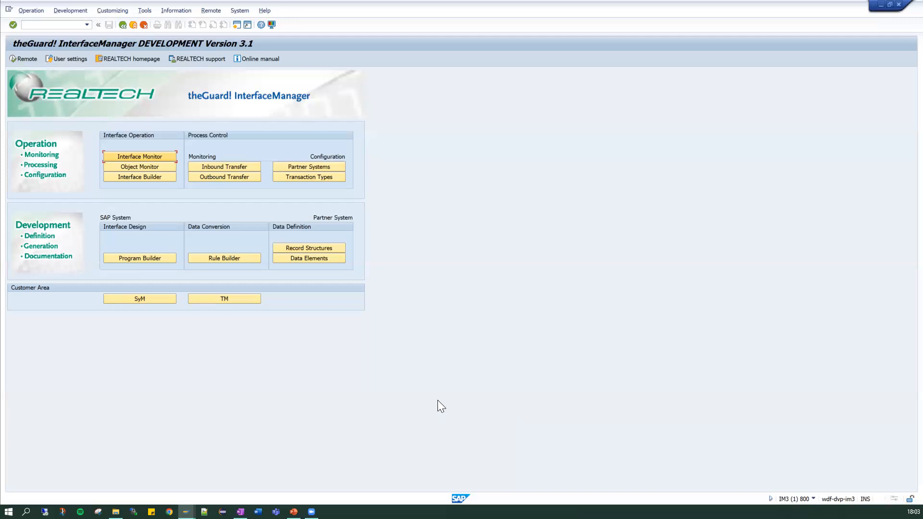
# Step: Open the Program Builder, list the interface programs of entity ZR, and close the list without choosing one
pyautogui.click(127, 258)
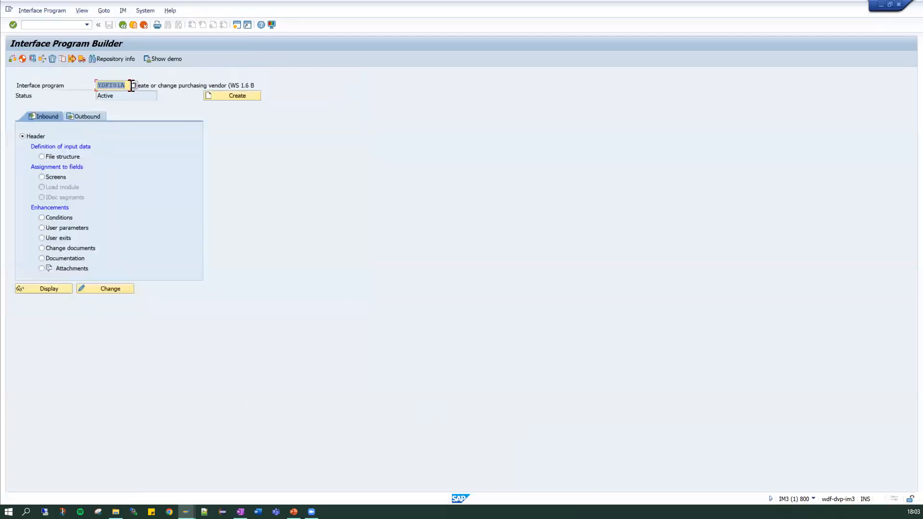
pyautogui.press('BackSpace')
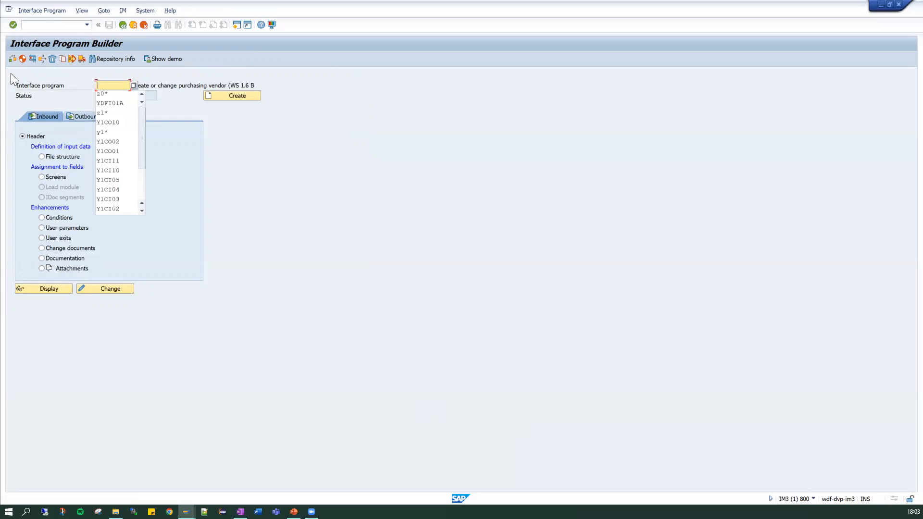
pyautogui.click(140, 85)
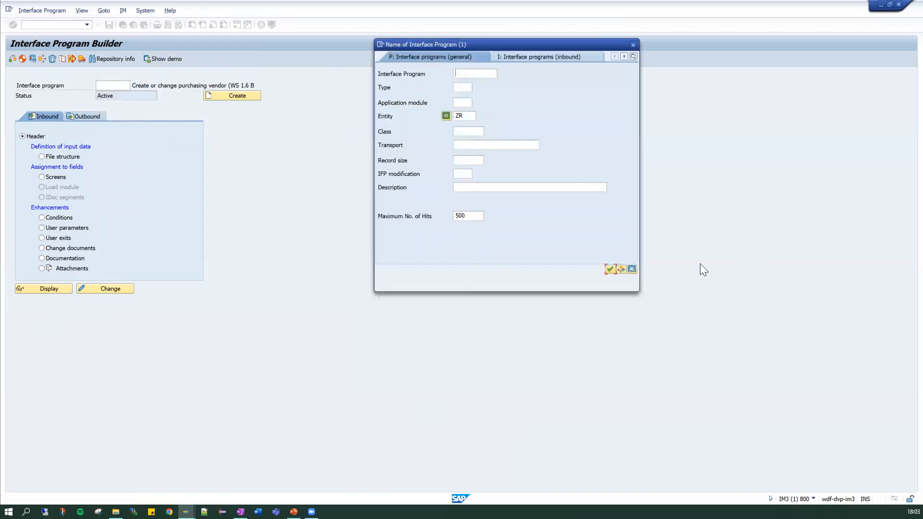
pyautogui.click(610, 269)
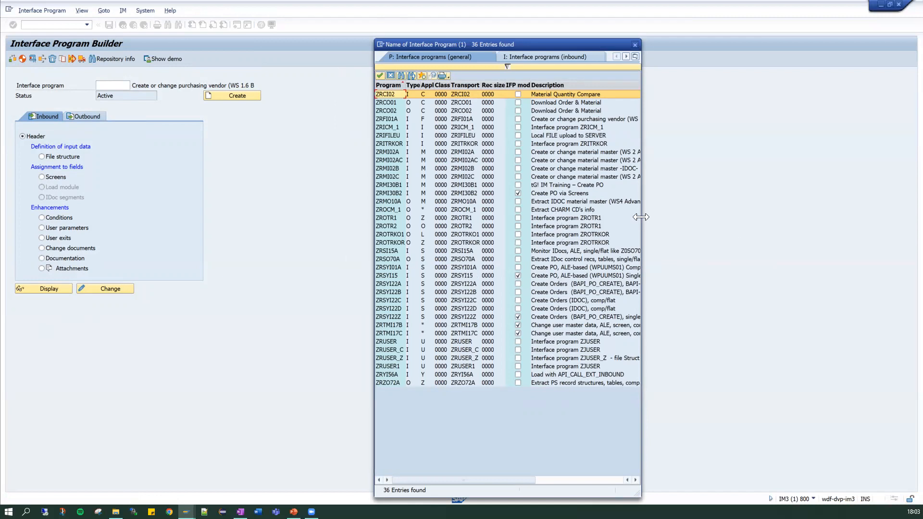
pyautogui.moveTo(641, 217); pyautogui.dragTo(764, 216)
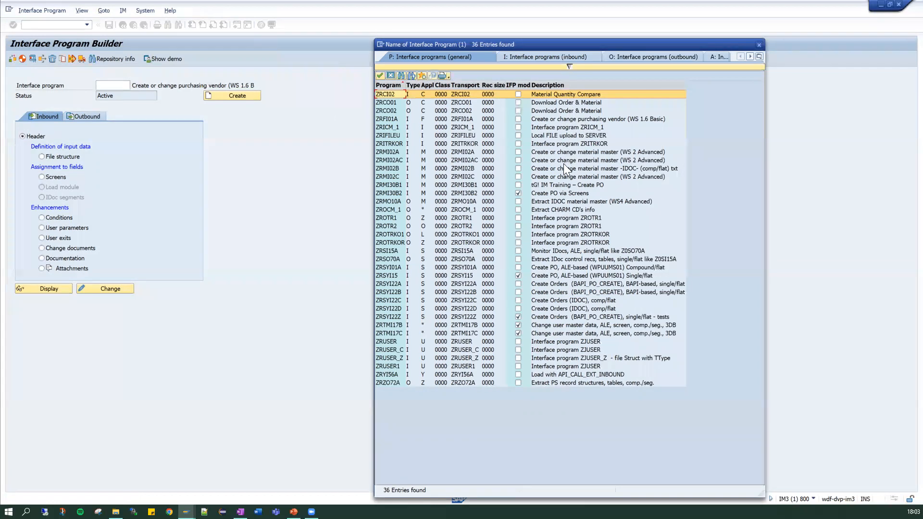
pyautogui.click(759, 45)
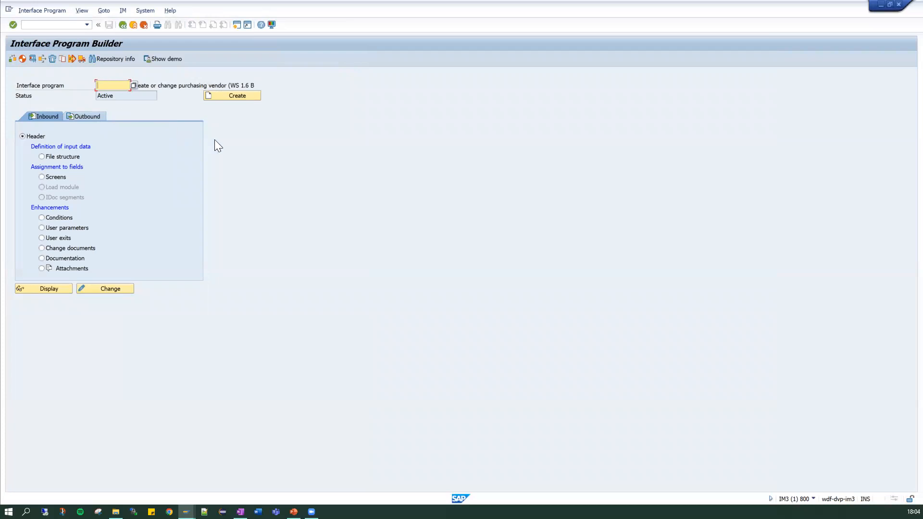
# Step: Search the interface programs of entity ZU, pick outbound program ZUOHR01, and display its header
pyautogui.write('z')
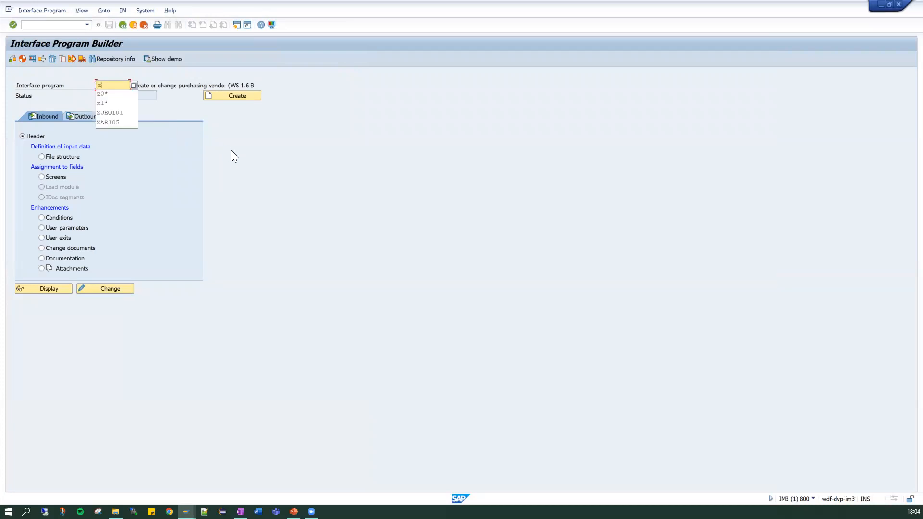
pyautogui.click(116, 86)
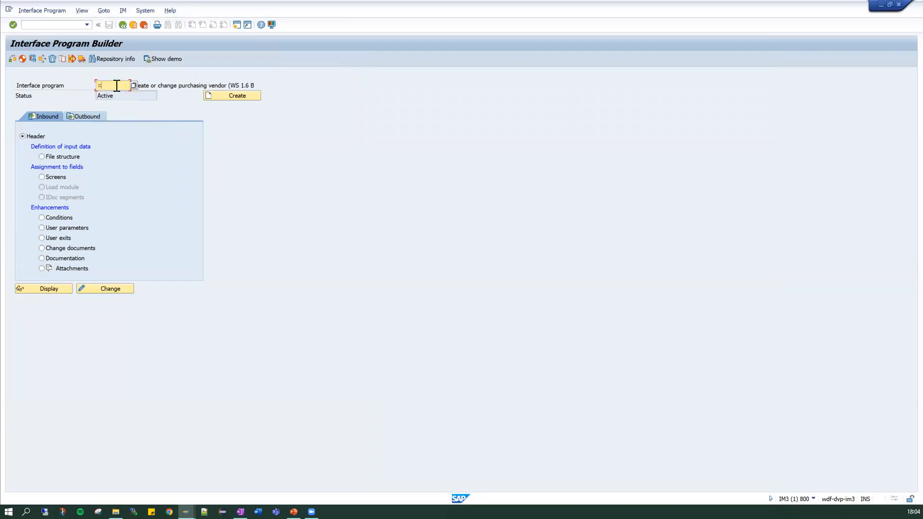
pyautogui.click(134, 85)
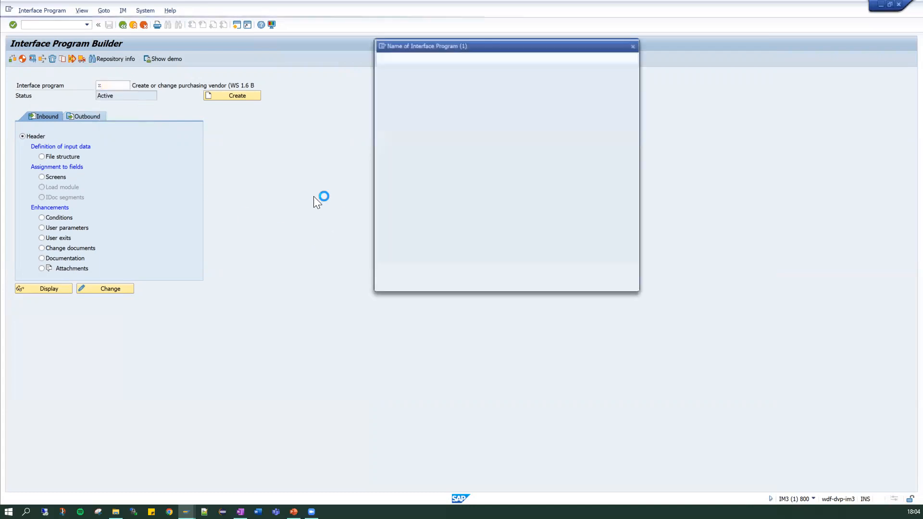
pyautogui.click(465, 116)
pyautogui.write('ZR')
pyautogui.press('BackSpace')
pyautogui.write('U')
pyautogui.press('Return')
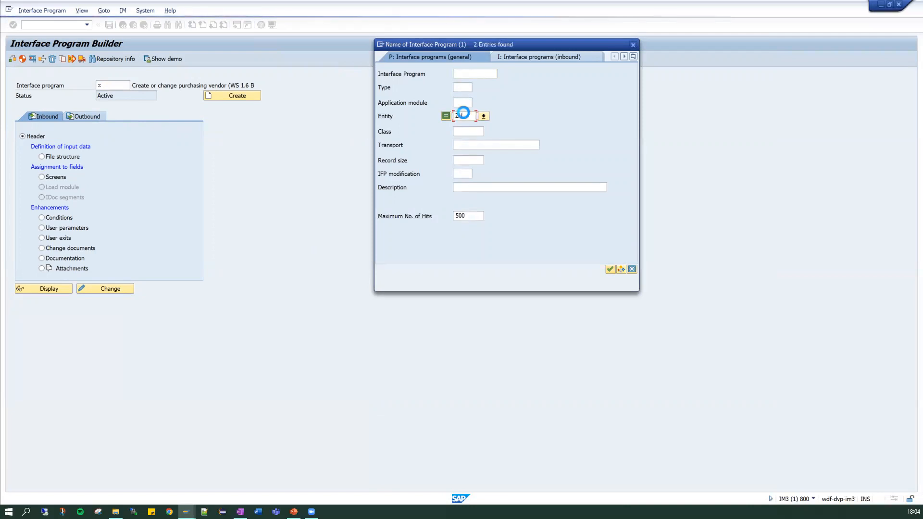
pyautogui.doubleClick(542, 102)
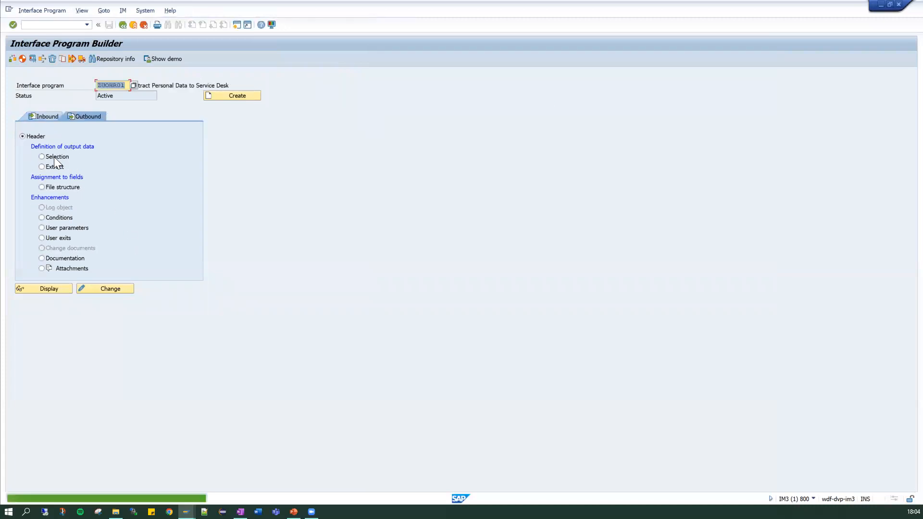
pyautogui.click(51, 288)
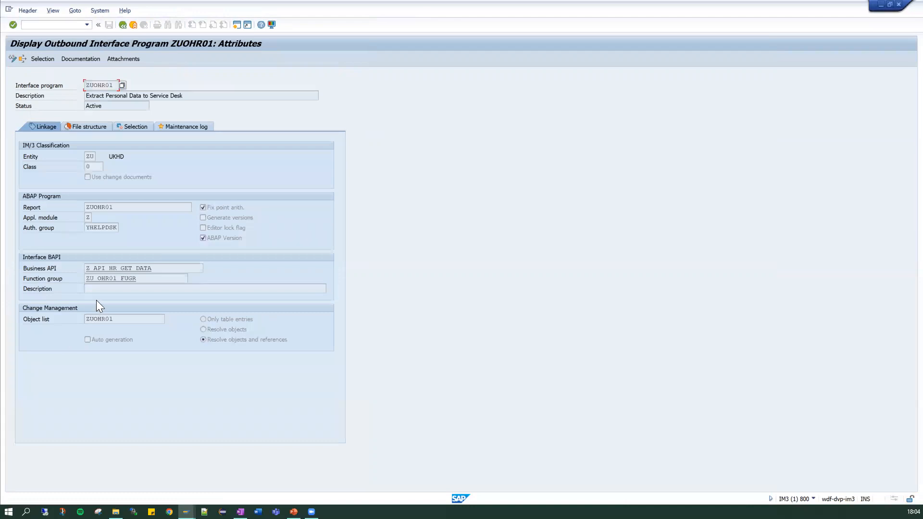
# Step: Examine the Business API in ZUOHR01's header attributes, and leave the Program Builder for the InterfaceManager start screen
pyautogui.click(115, 269)
pyautogui.hotkey('alt', 'Tab')
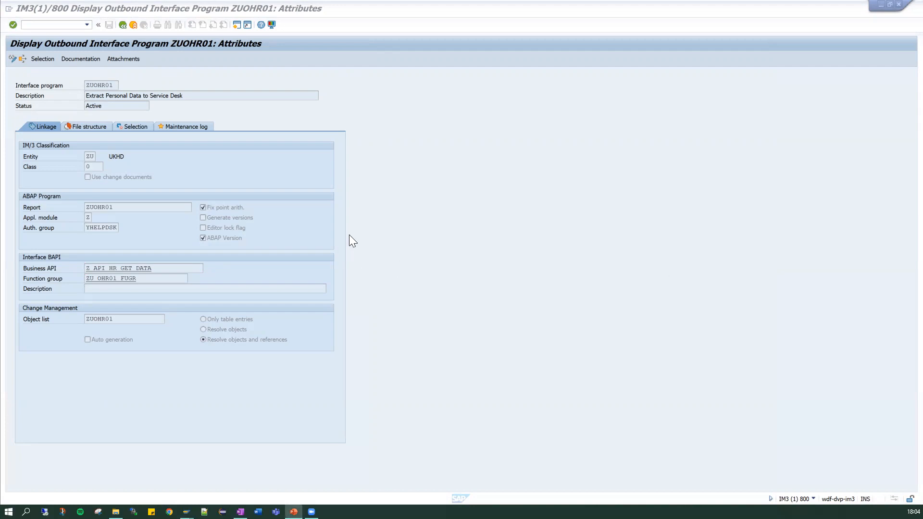
pyautogui.click(438, 191)
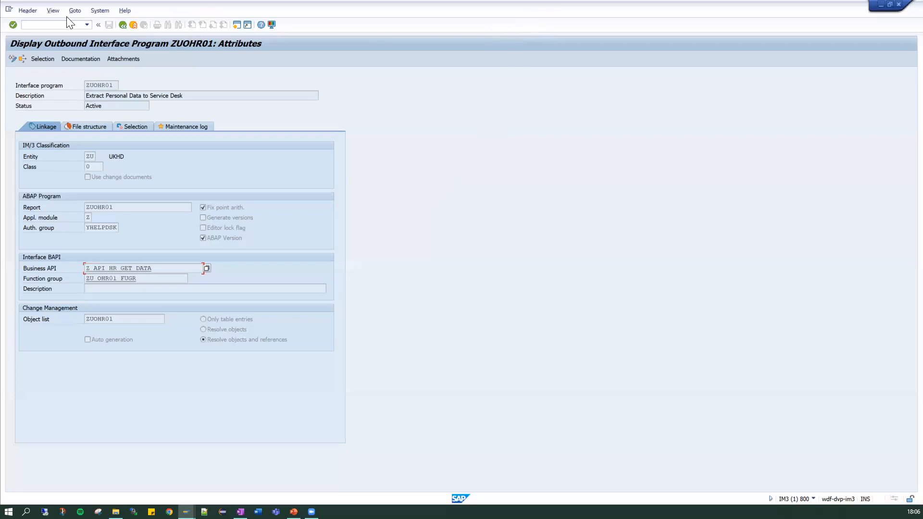
pyautogui.click(122, 27)
pyautogui.click(131, 25)
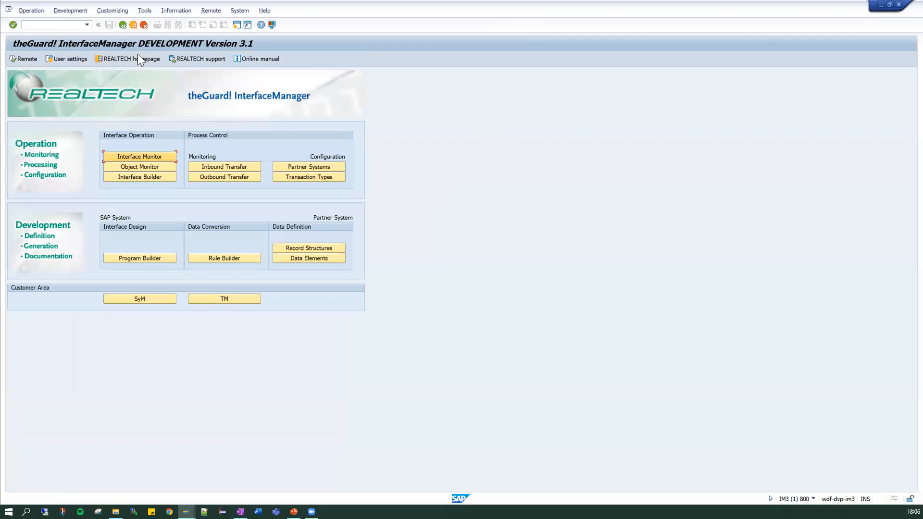